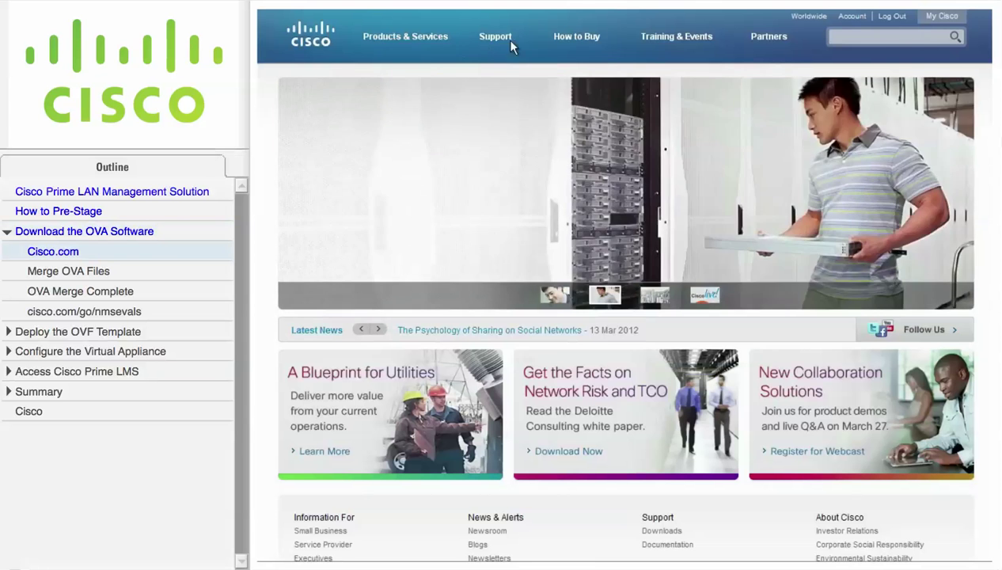
Step: Search Cisco.com downloads for 'Cisco Prime LMS' and open the LMS 4.2 Linux software release files
click(511, 41)
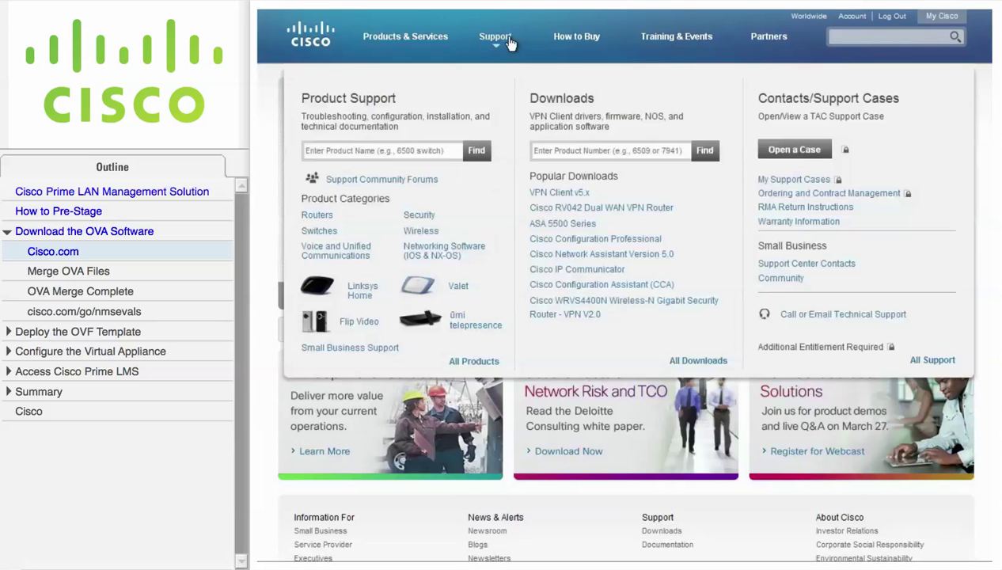
click(545, 149)
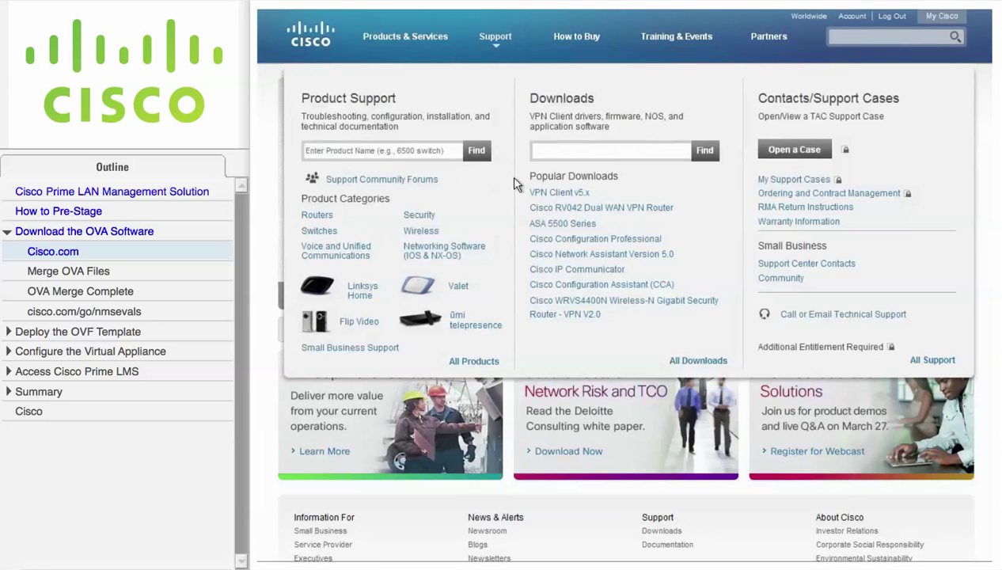
text(Cisco Prime LMS)
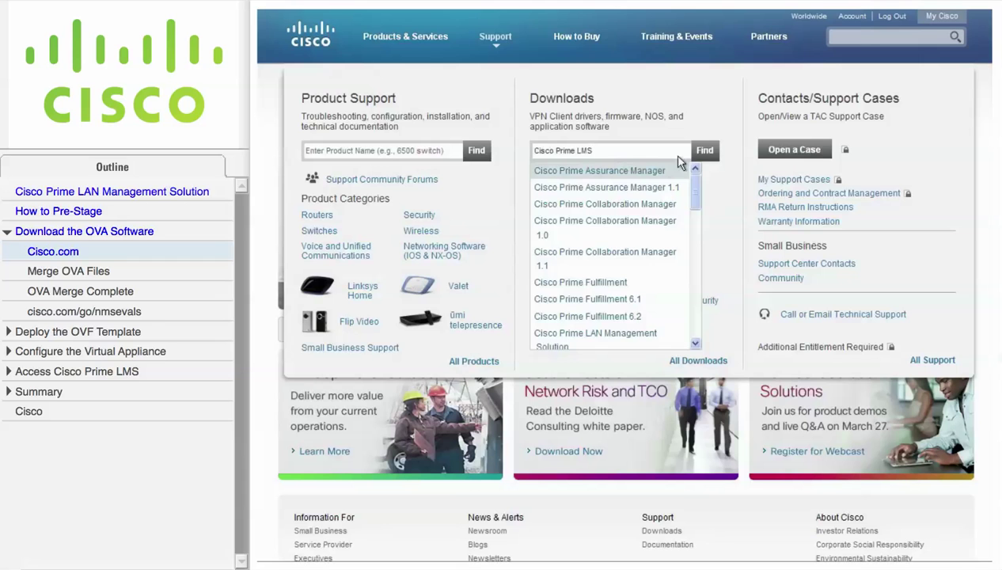
click(704, 152)
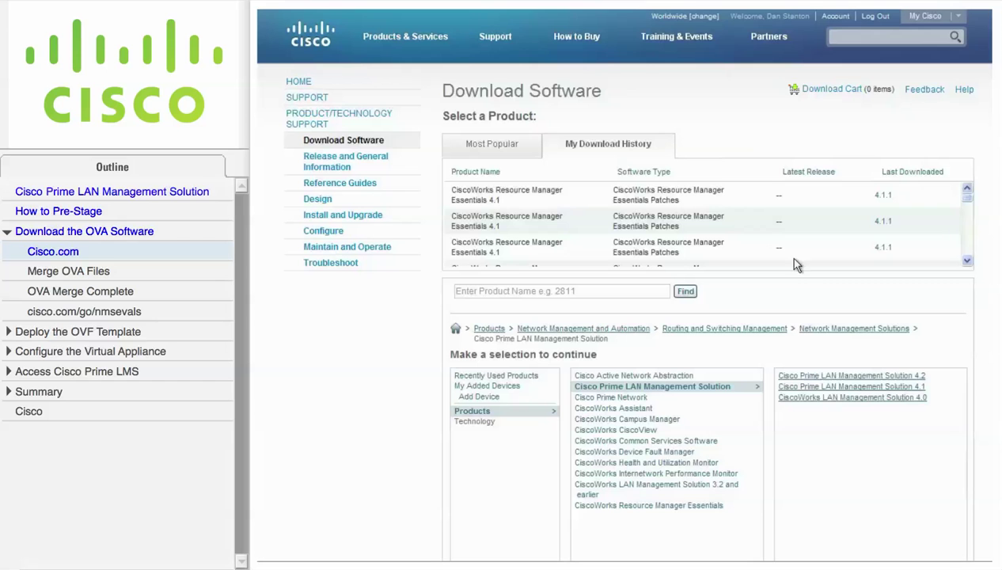
click(854, 376)
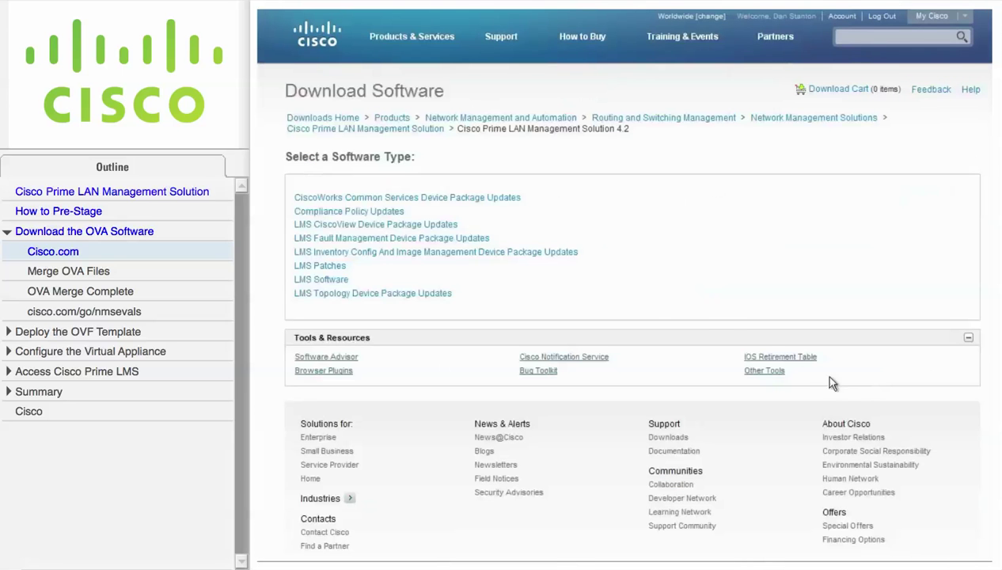
click(339, 282)
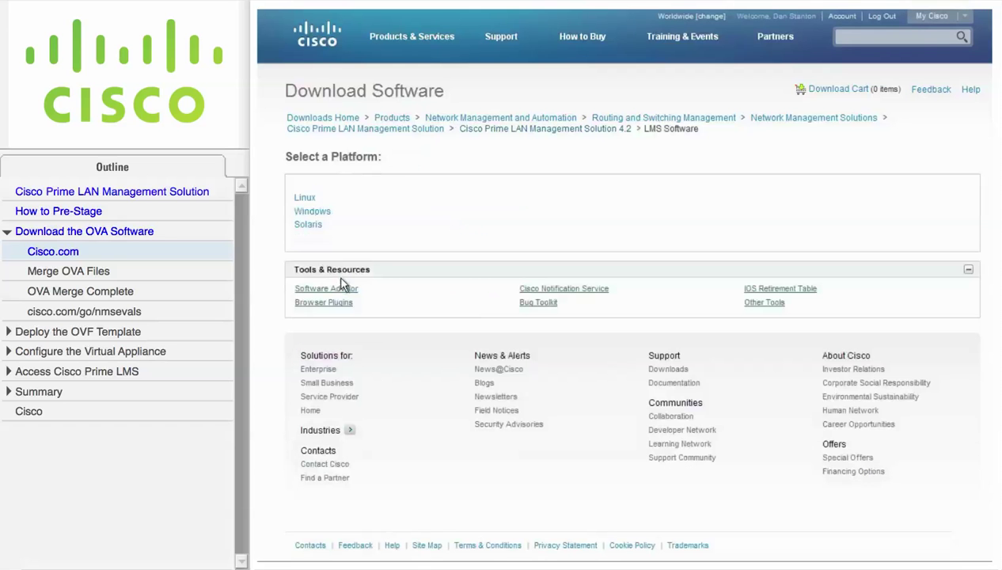
click(308, 200)
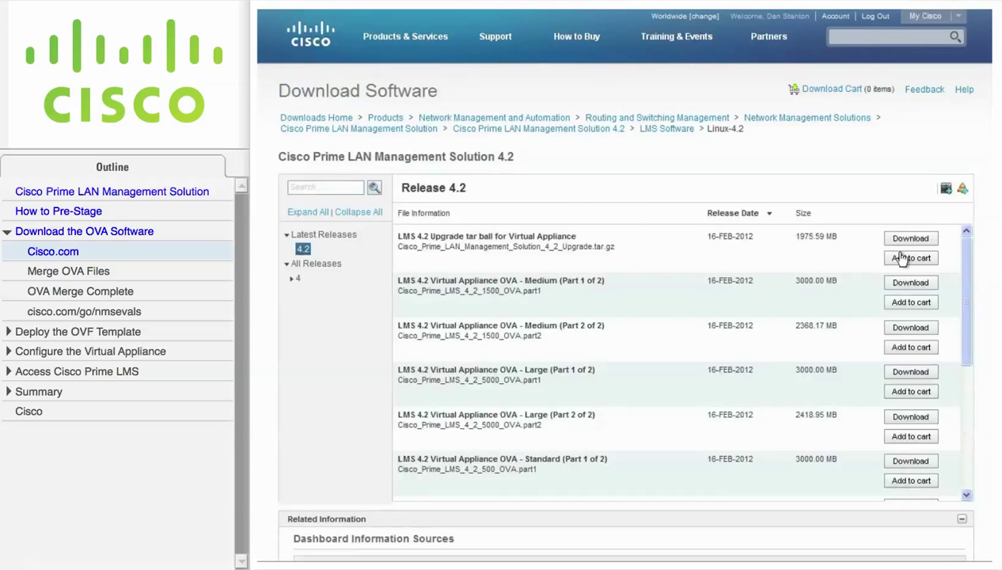
Step: Add Standard OVA Part 1, Part 2, the reassembly/checksum utility and the OVA readme to the cart, then download all
drag(968, 267, 966, 340)
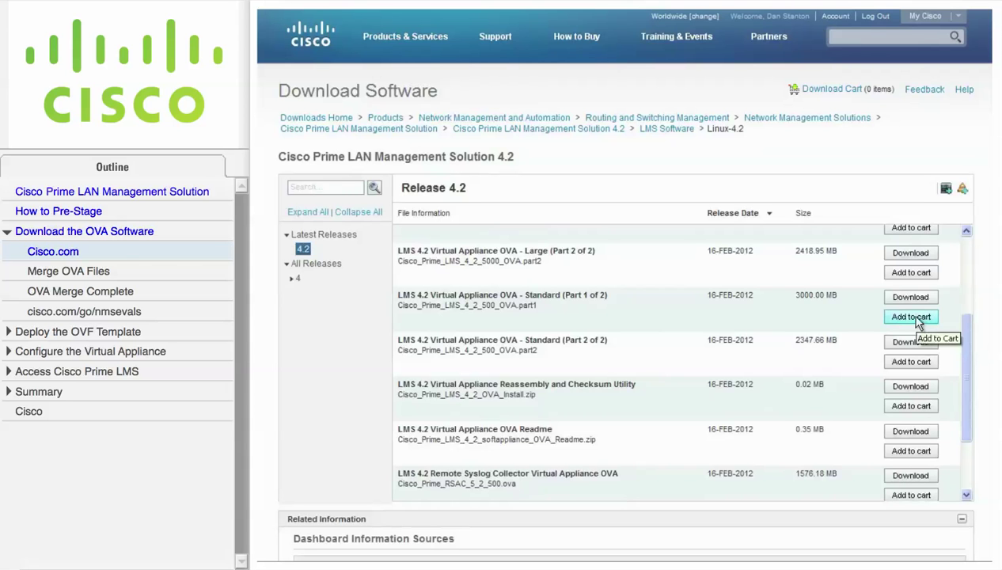
click(916, 318)
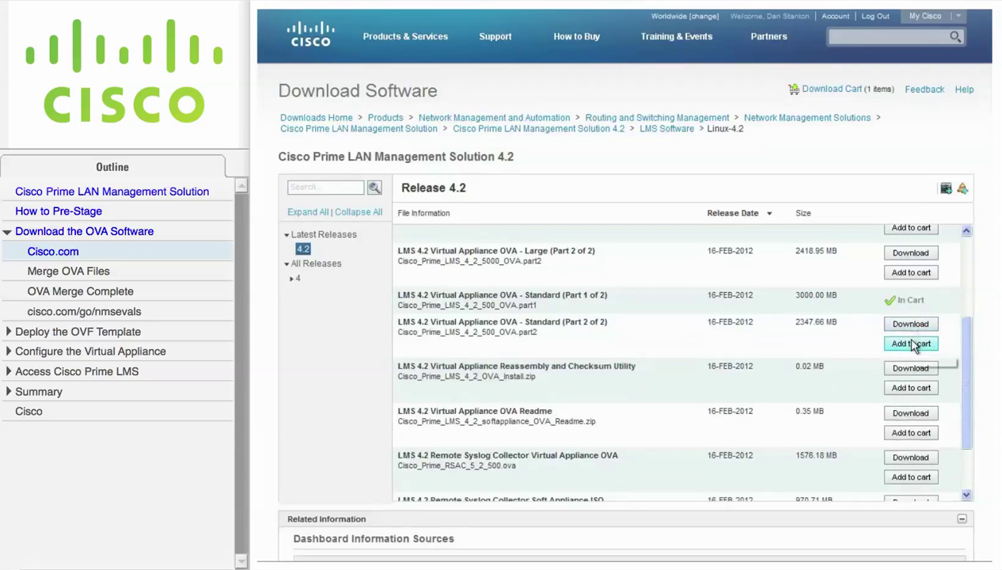
click(916, 344)
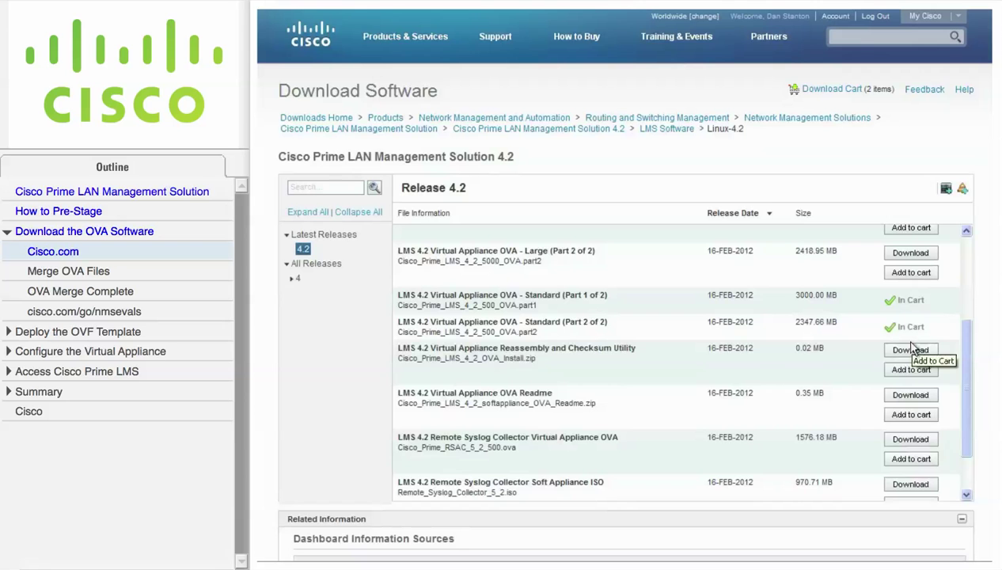
click(912, 370)
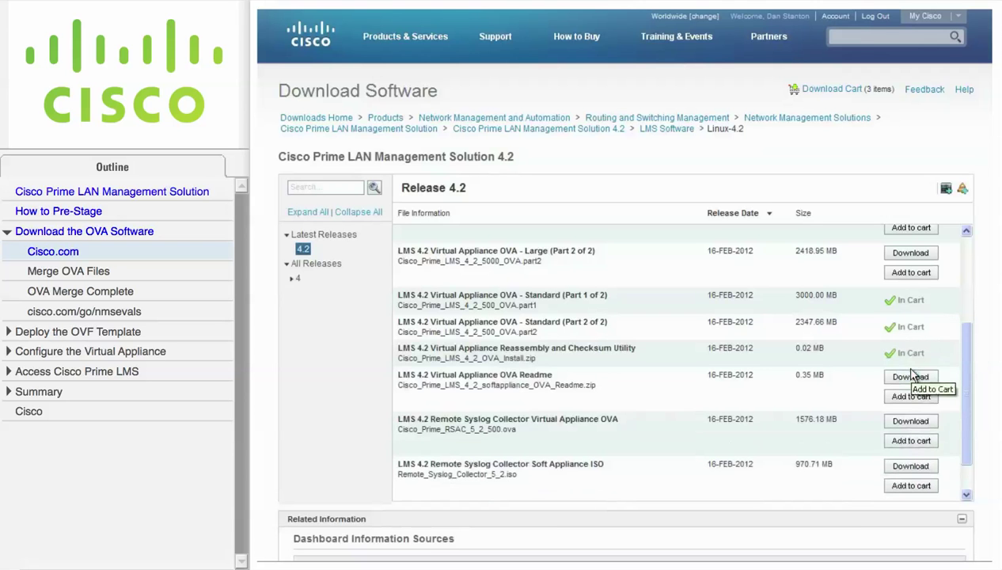
click(912, 397)
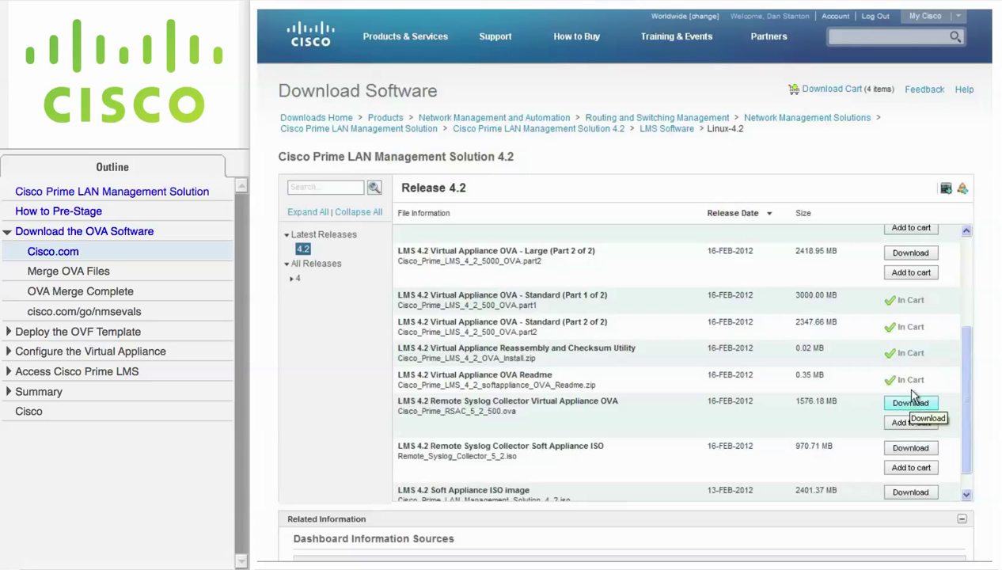
click(832, 91)
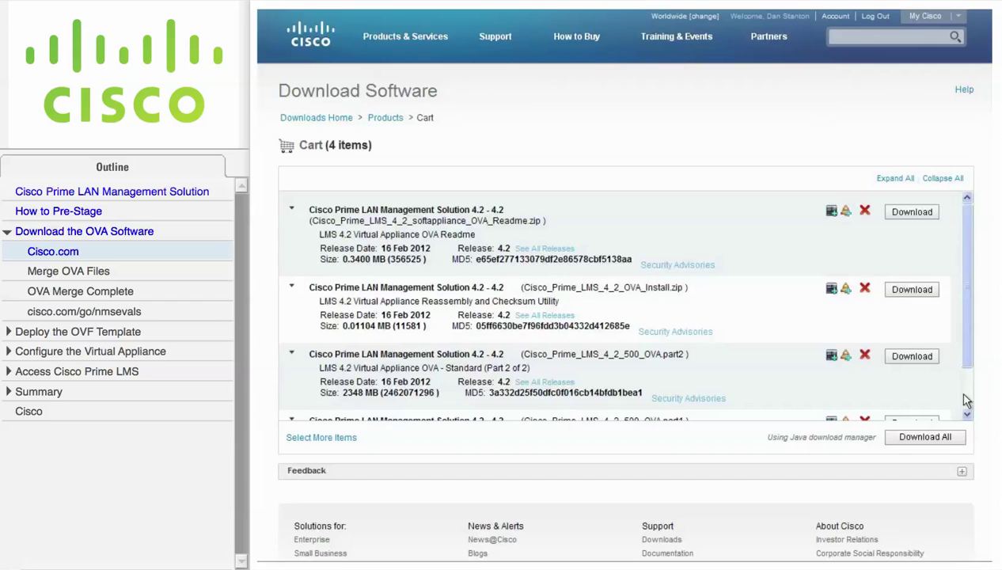
click(954, 444)
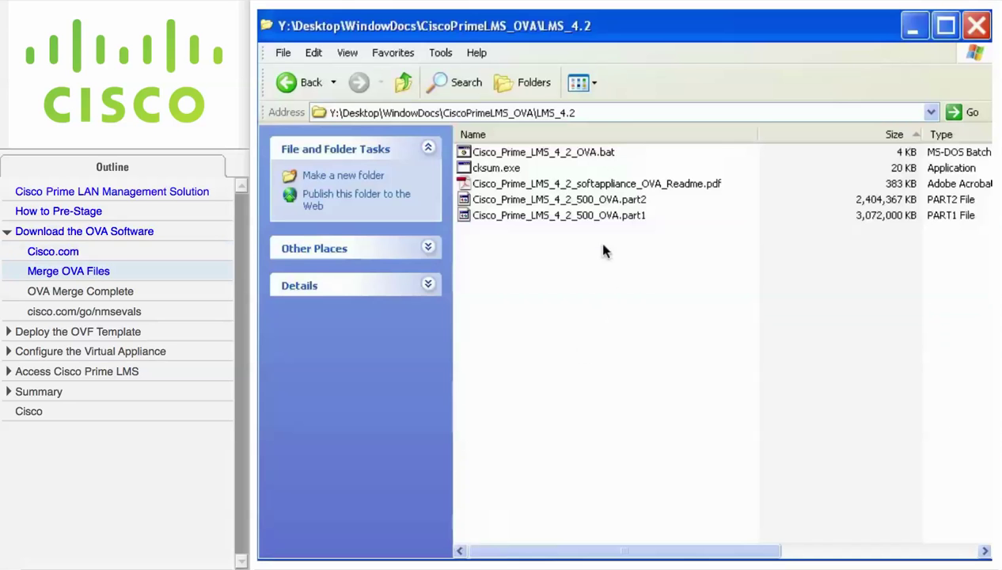
Step: Check the downloaded part1 and part2 OVA files, the readme PDF and the checksum utility
click(593, 220)
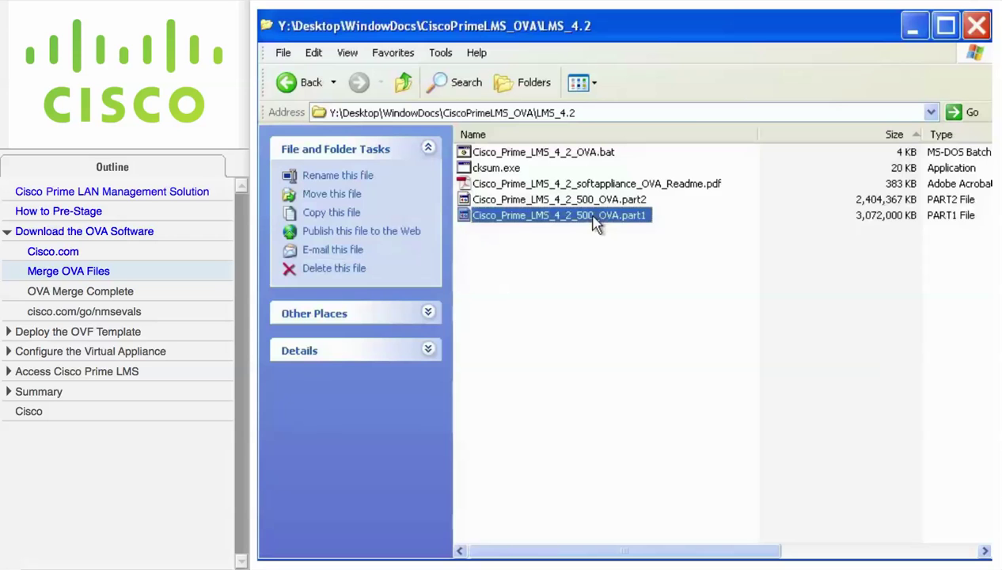
click(625, 204)
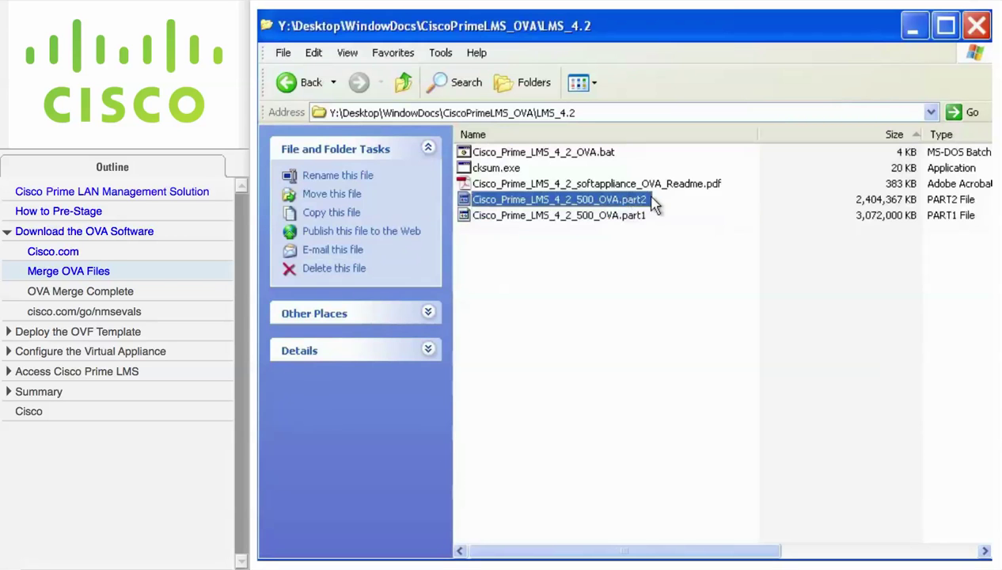
click(683, 186)
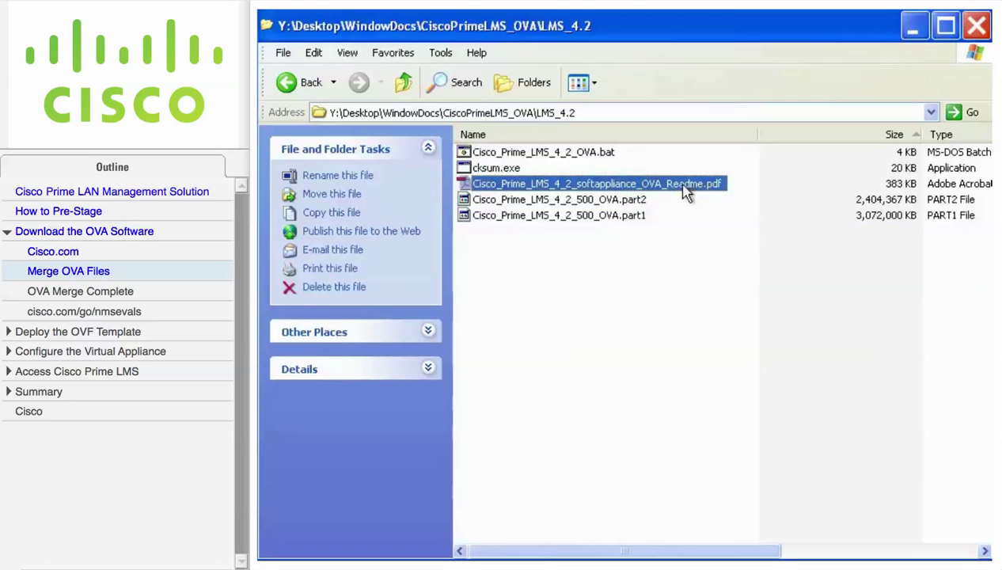
click(510, 169)
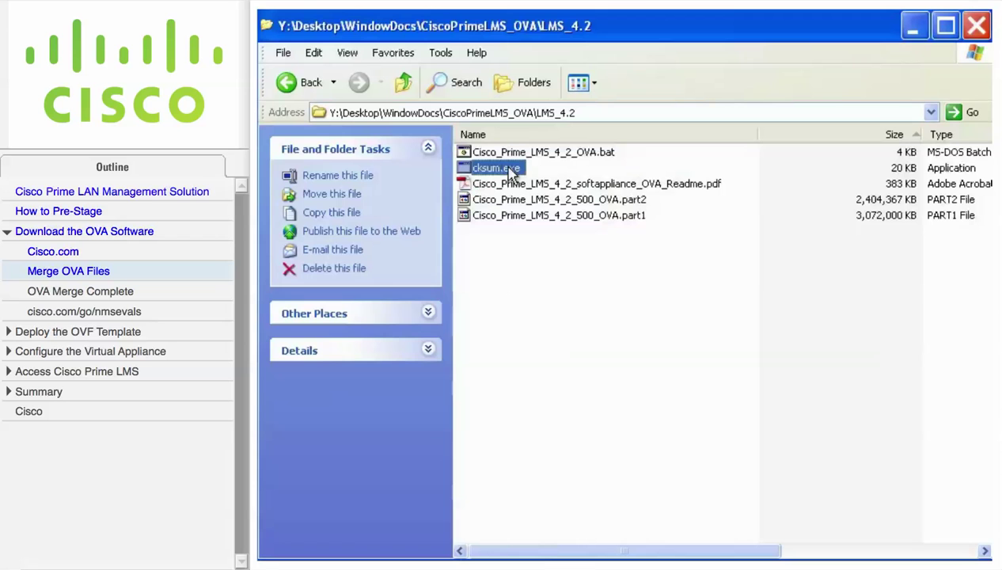
Step: Run Cisco_Prime_LMS_4_2_OVA.bat to merge the parts into Cisco_Prime_LMS_4_2_500.ova
click(542, 154)
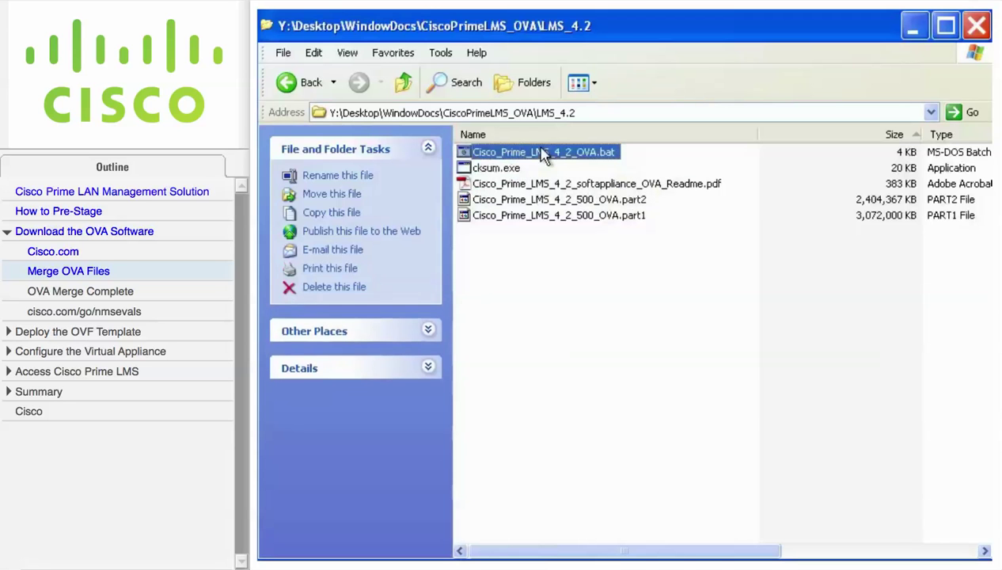
right_click(464, 155)
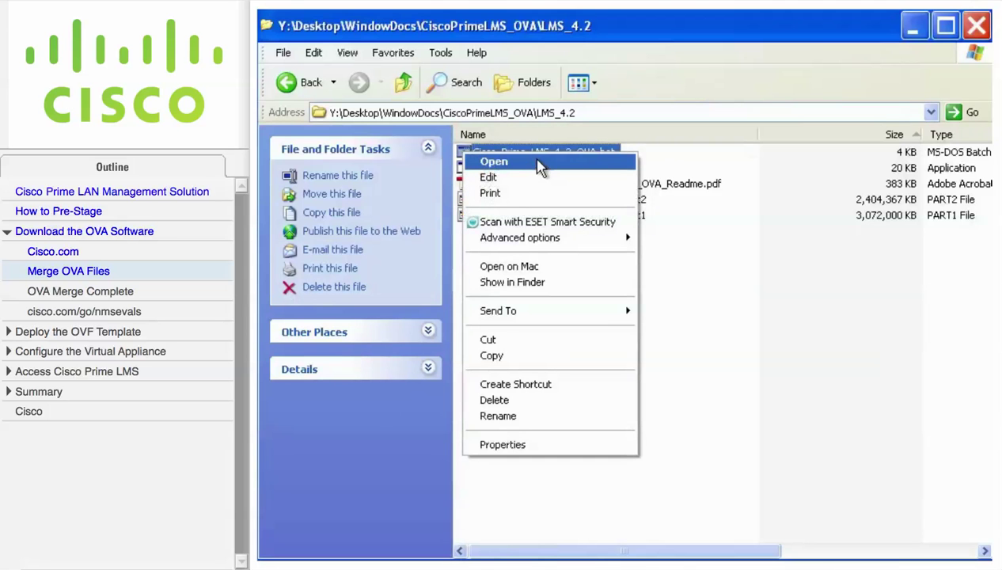
click(538, 164)
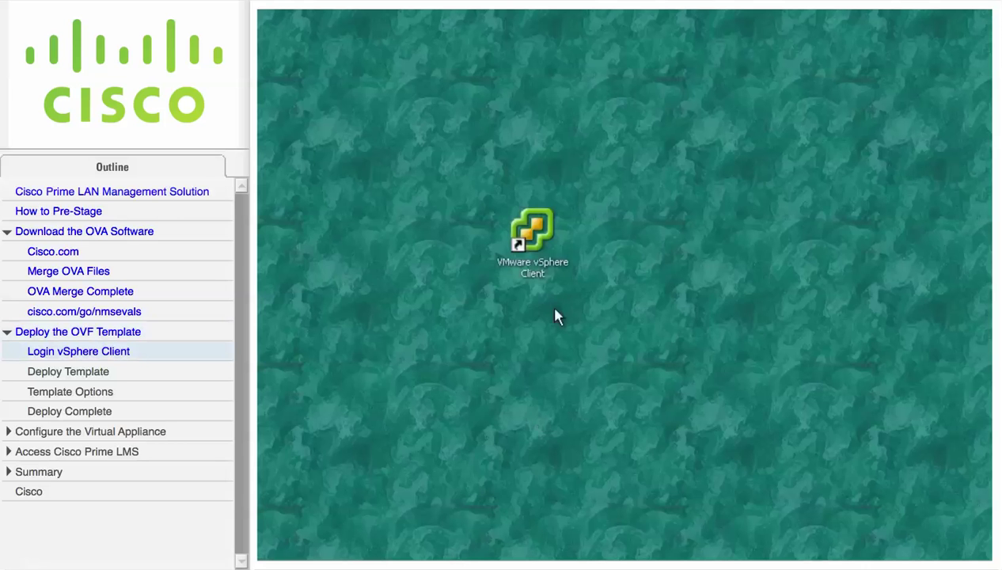
Step: Launch vSphere Client and log in to host 10.1.100.211 as root with the account password
double_click(543, 242)
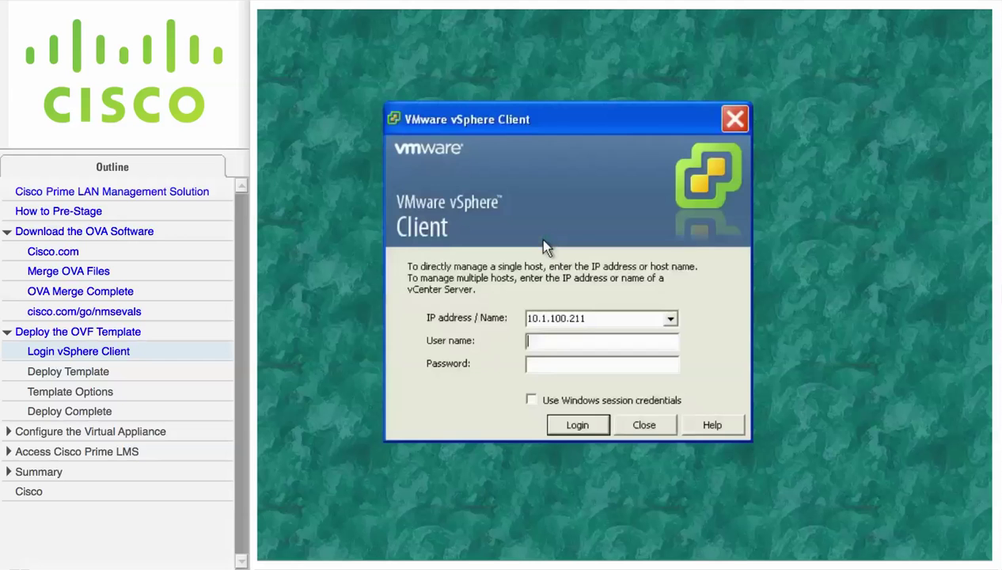
text(root)
key(Tab)
text(********)
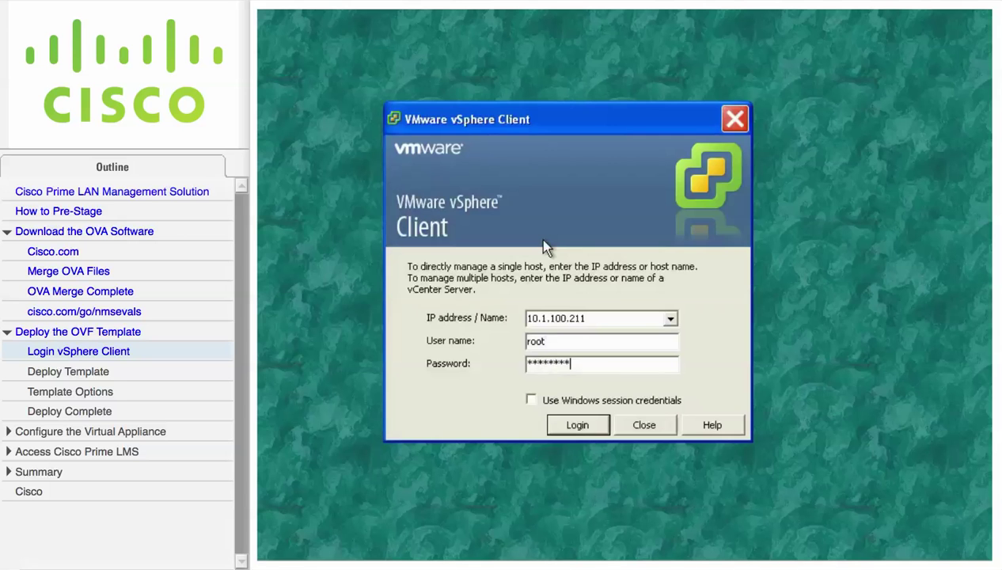
click(599, 424)
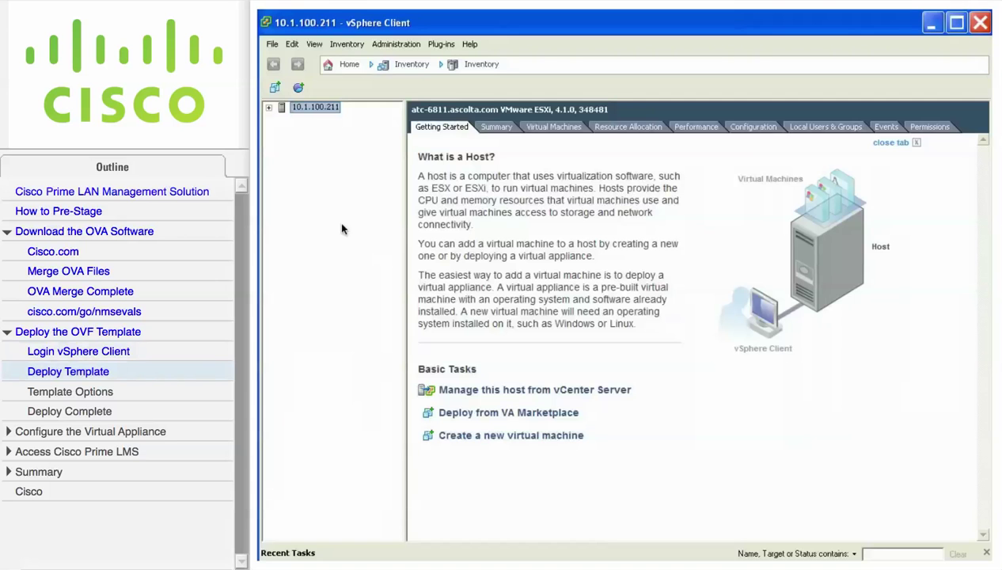
Step: Choose Cisco_Prime_LMS_4_2_500.ova as the source in Deploy OVF Template and continue to its details
click(272, 45)
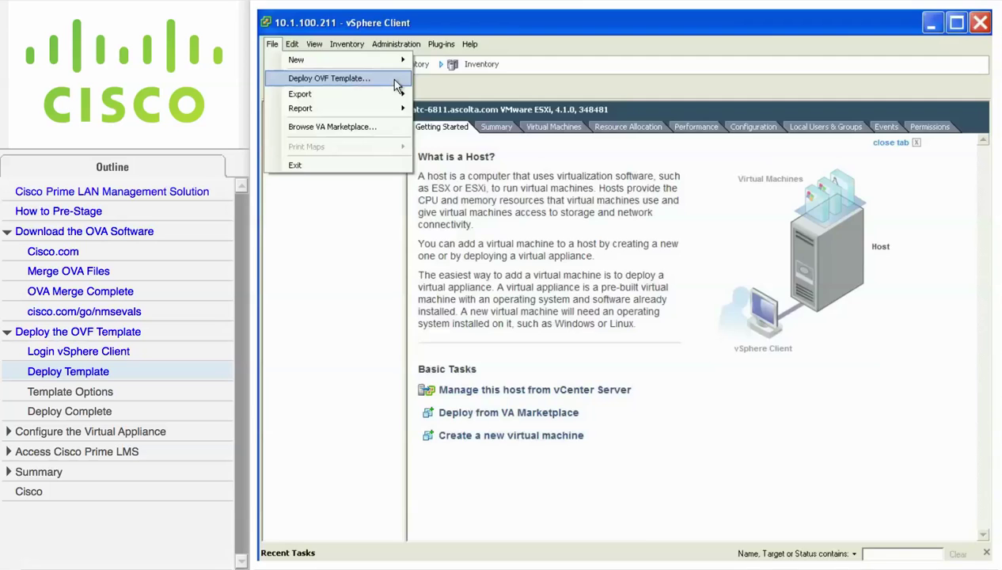
click(328, 78)
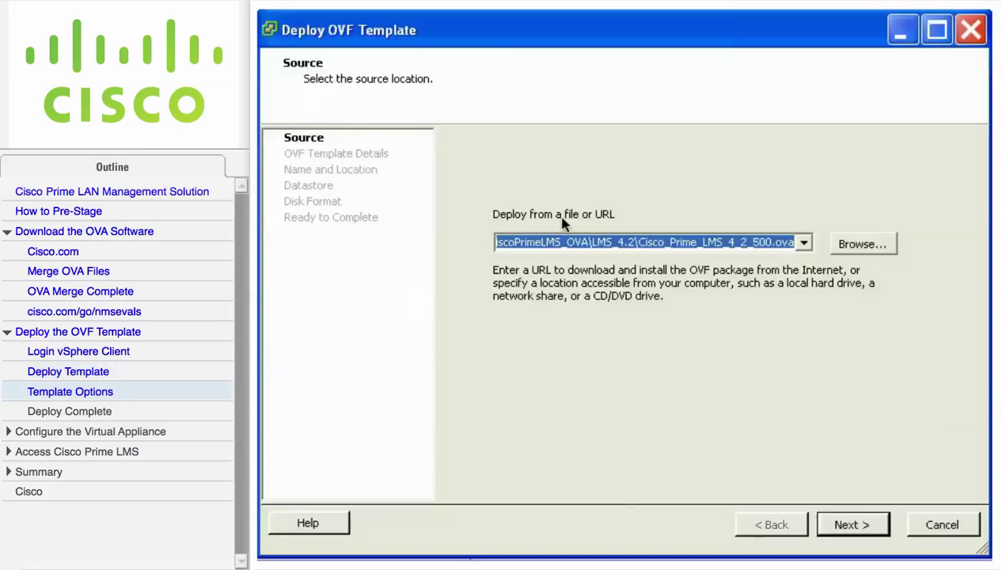
click(862, 245)
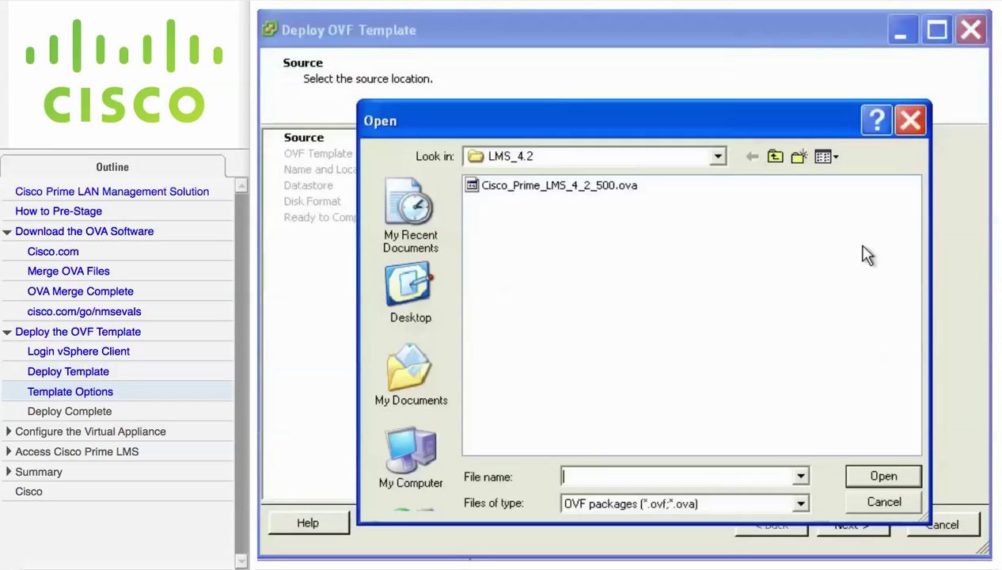
click(630, 190)
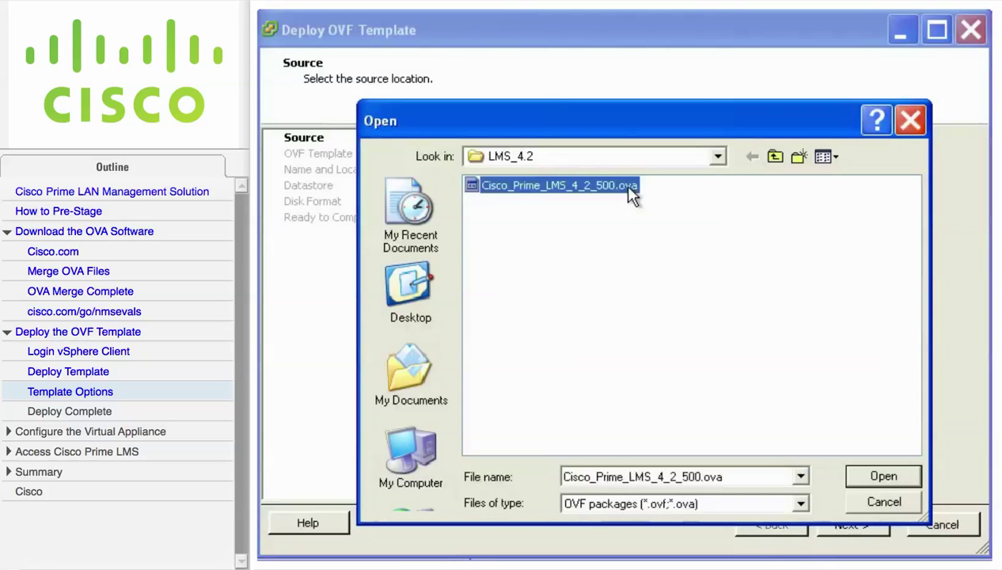
click(910, 475)
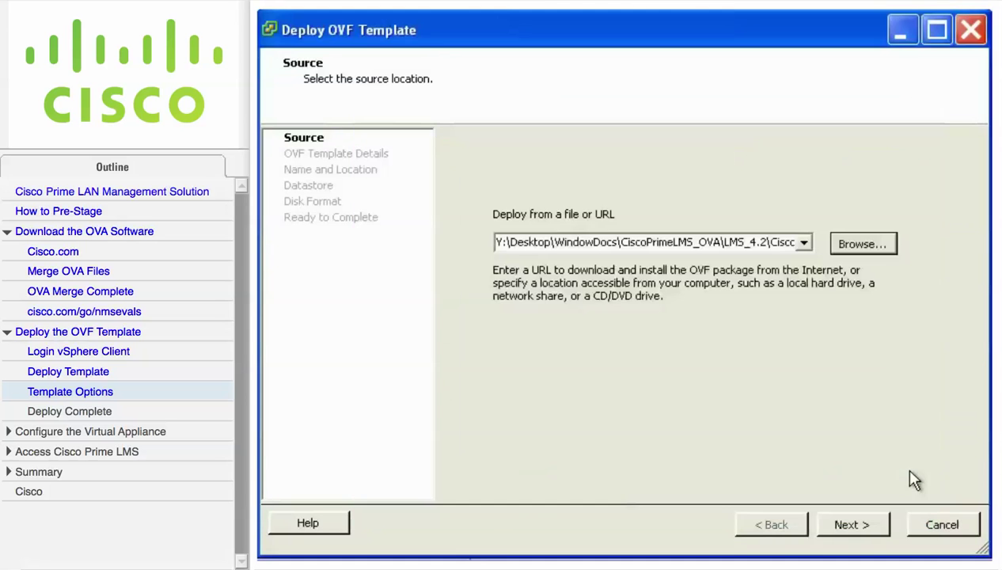
click(879, 528)
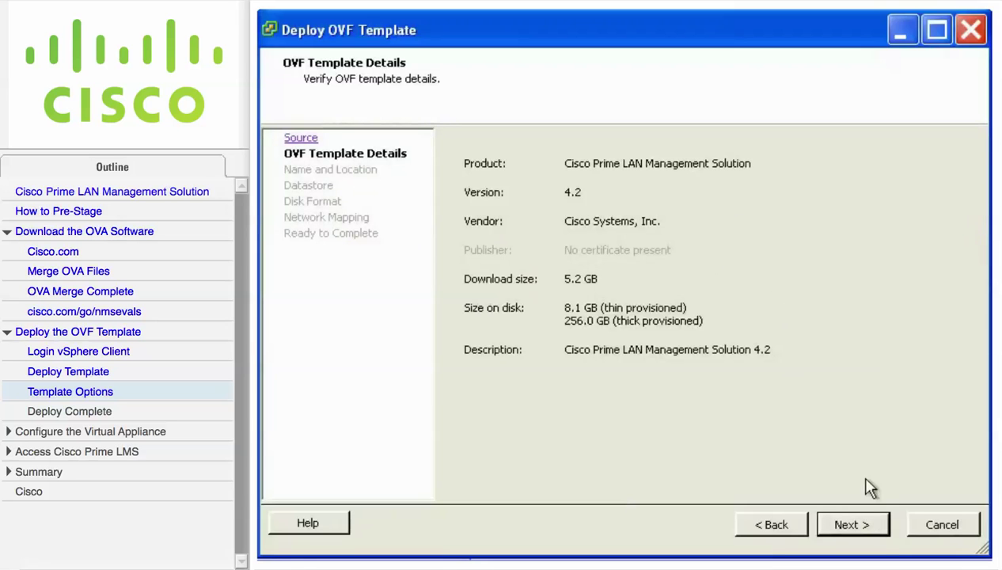
Step: Name the virtual machine CPLMS42 and place it on datastore2
click(878, 531)
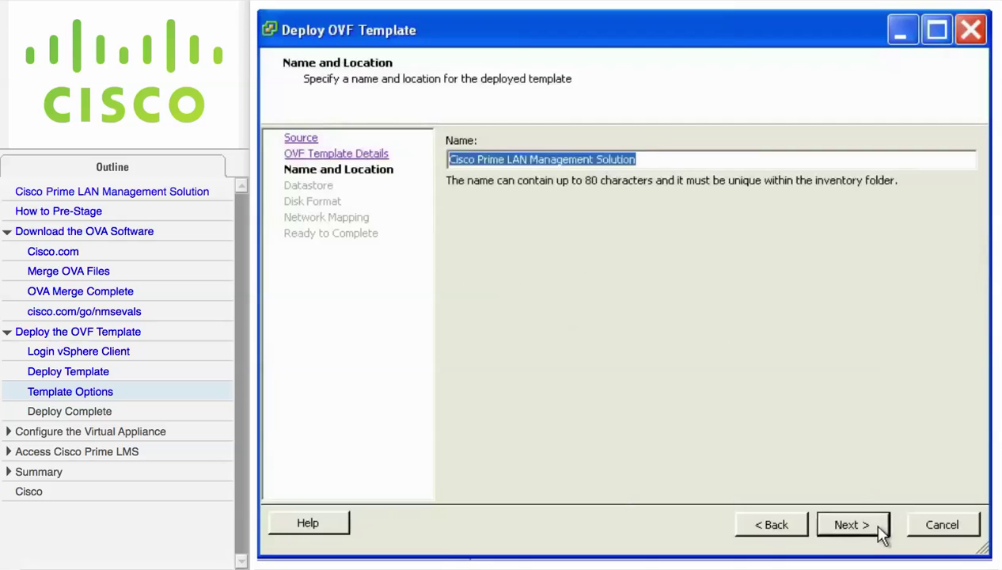
text(CP)
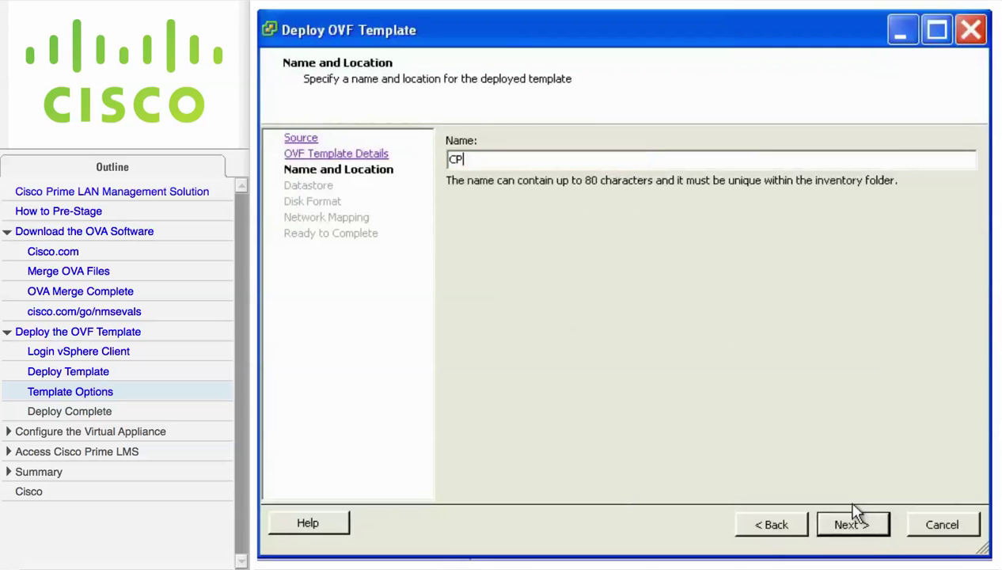
text(LMS)
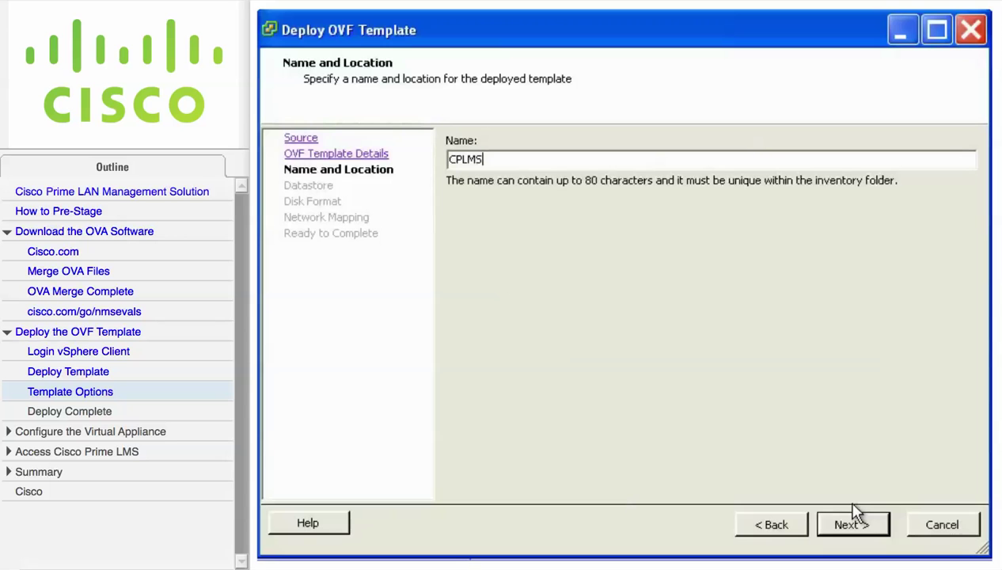
text(42)
click(880, 532)
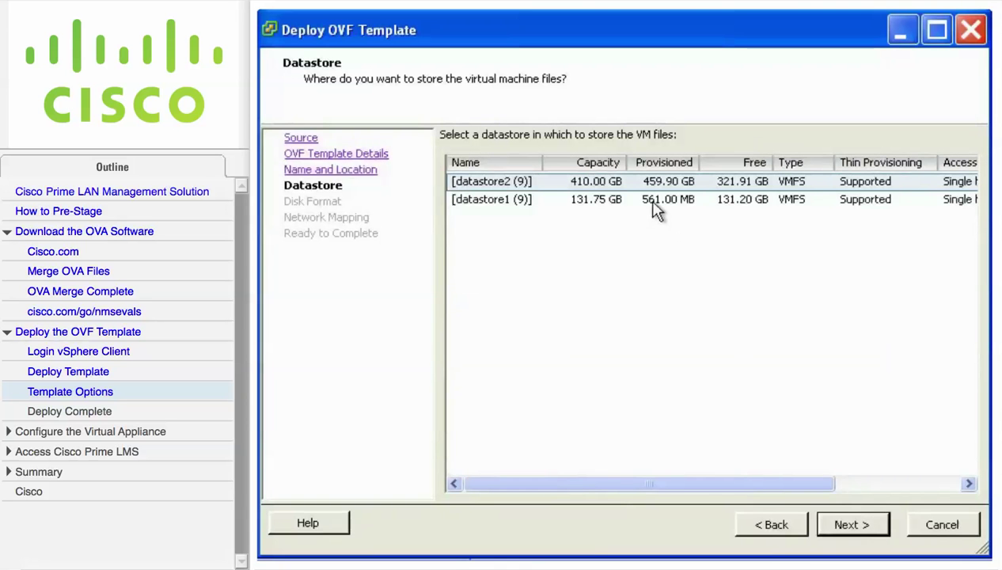
click(655, 207)
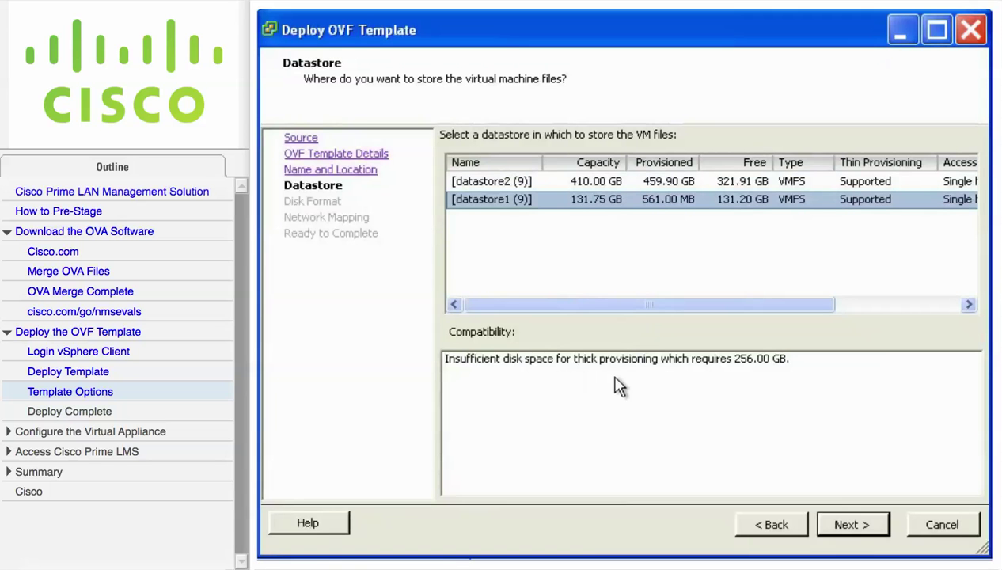
click(583, 186)
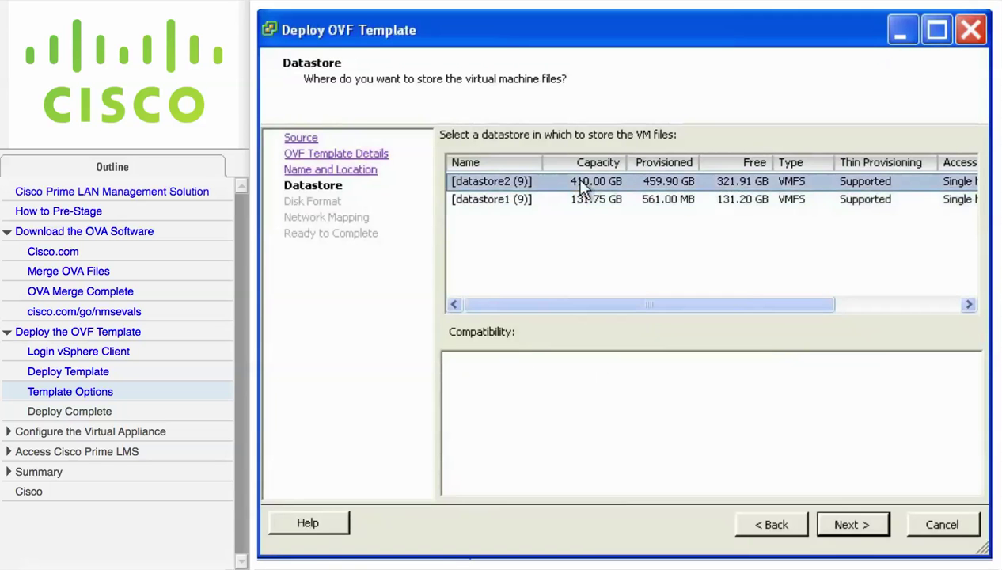
click(883, 529)
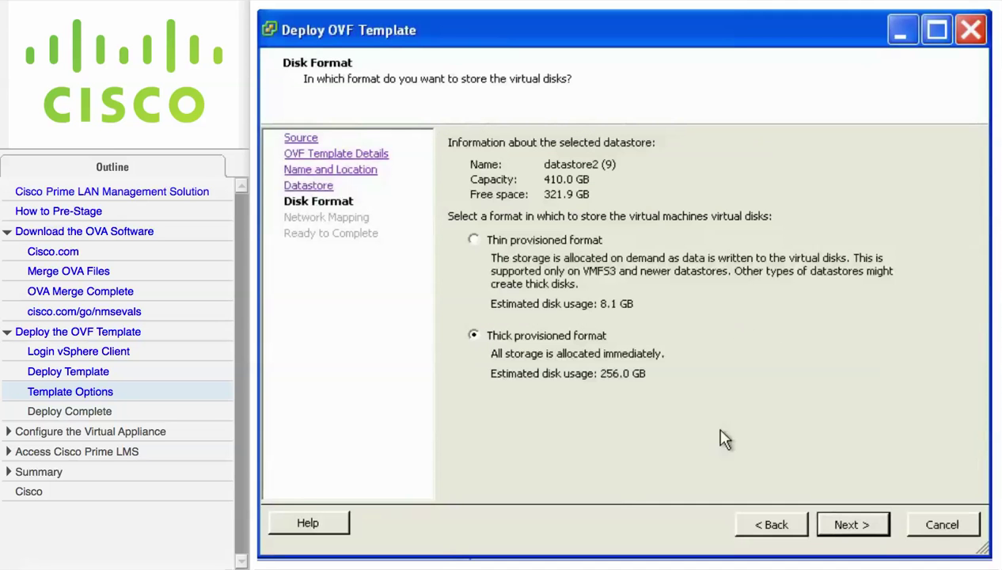
Step: Keep thick provisioned disks and map VM Network to LMS Network
click(473, 240)
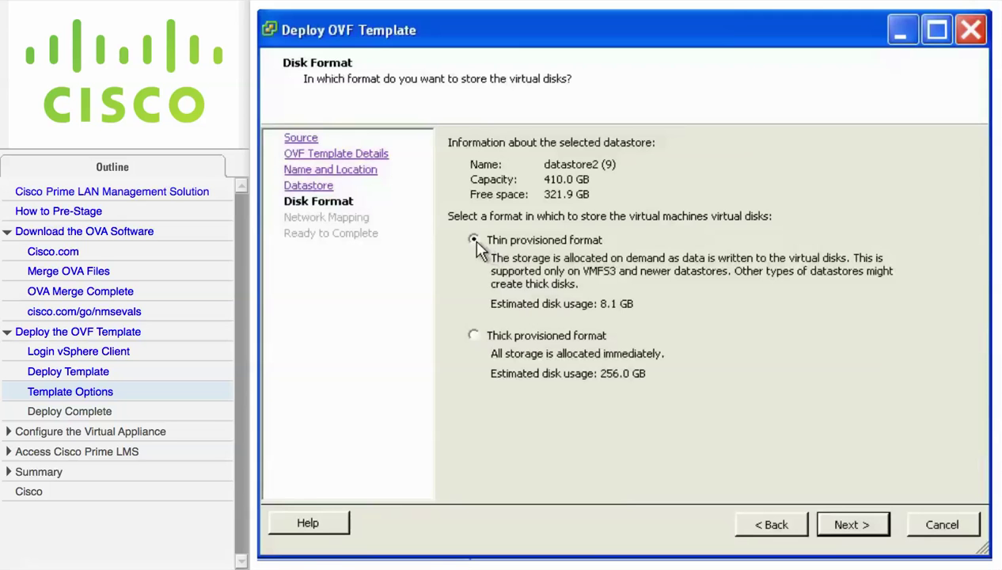
click(473, 336)
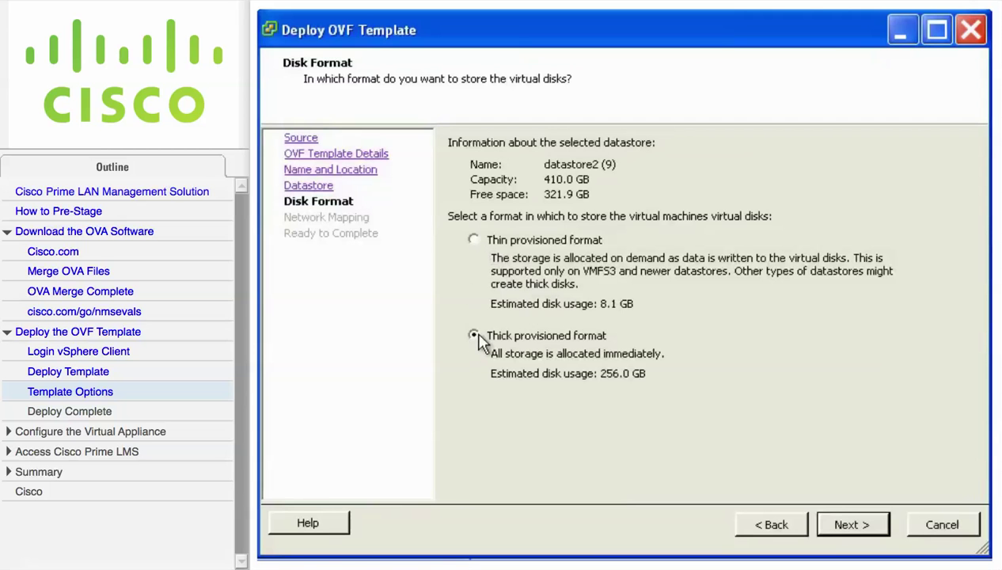
click(882, 526)
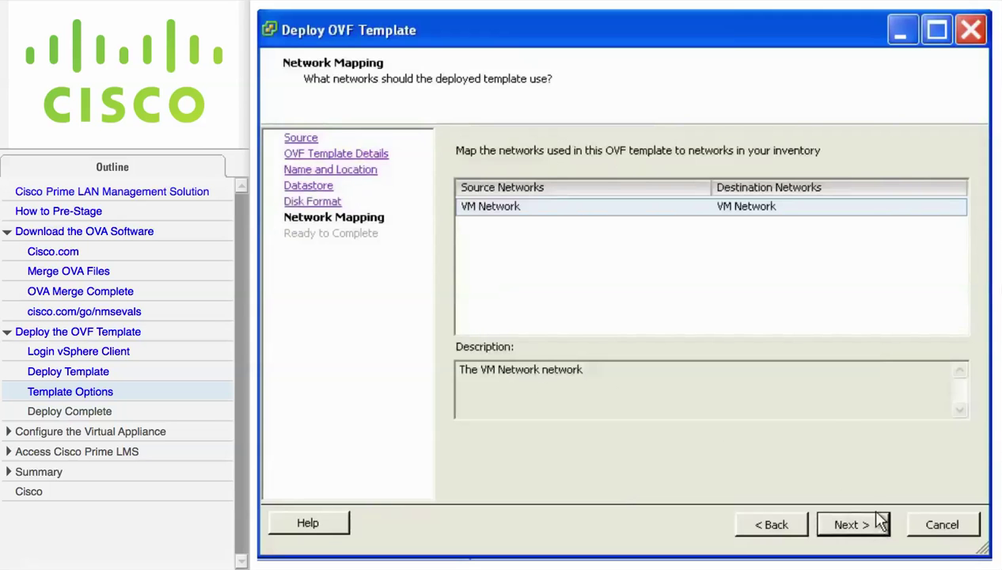
click(898, 209)
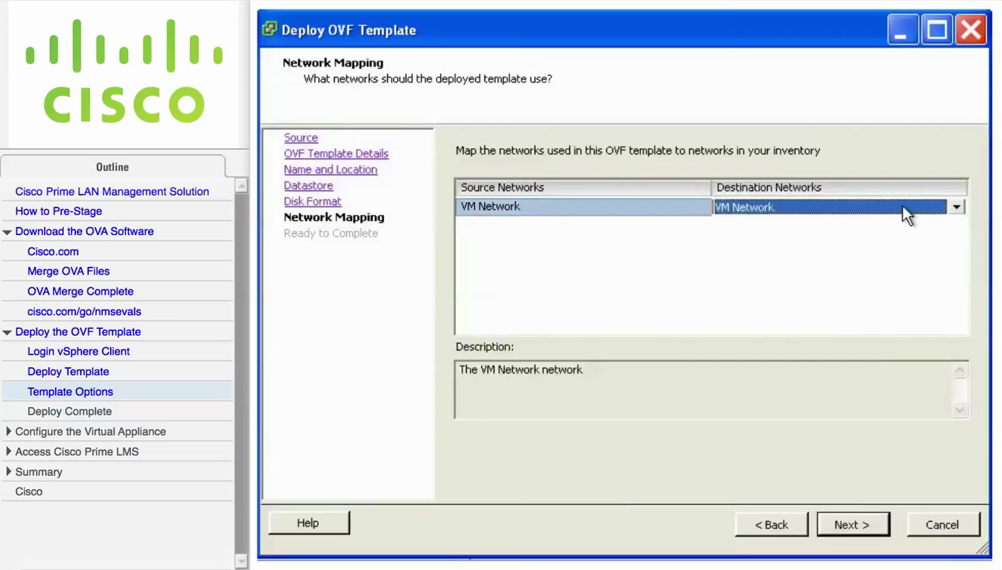
click(955, 208)
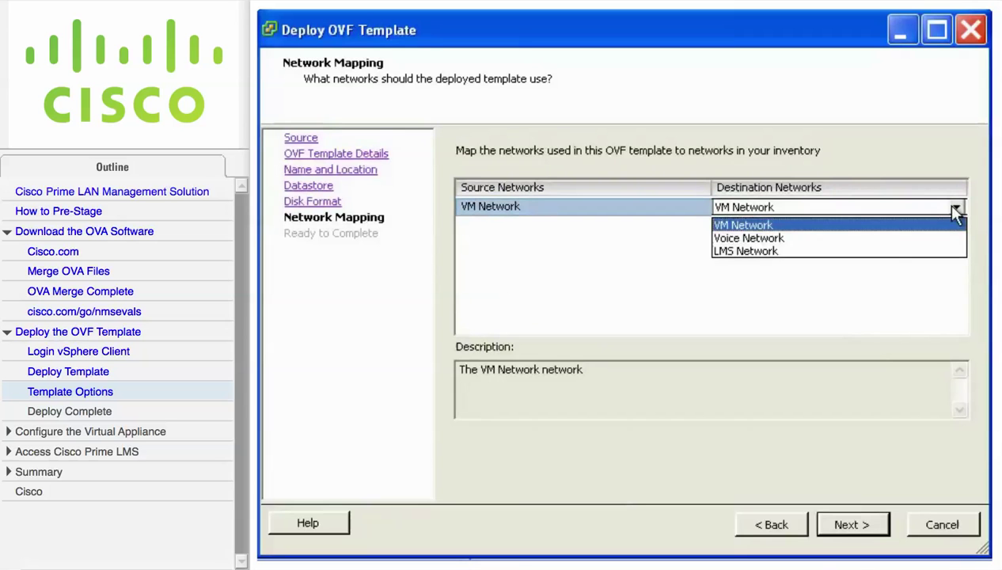
click(877, 252)
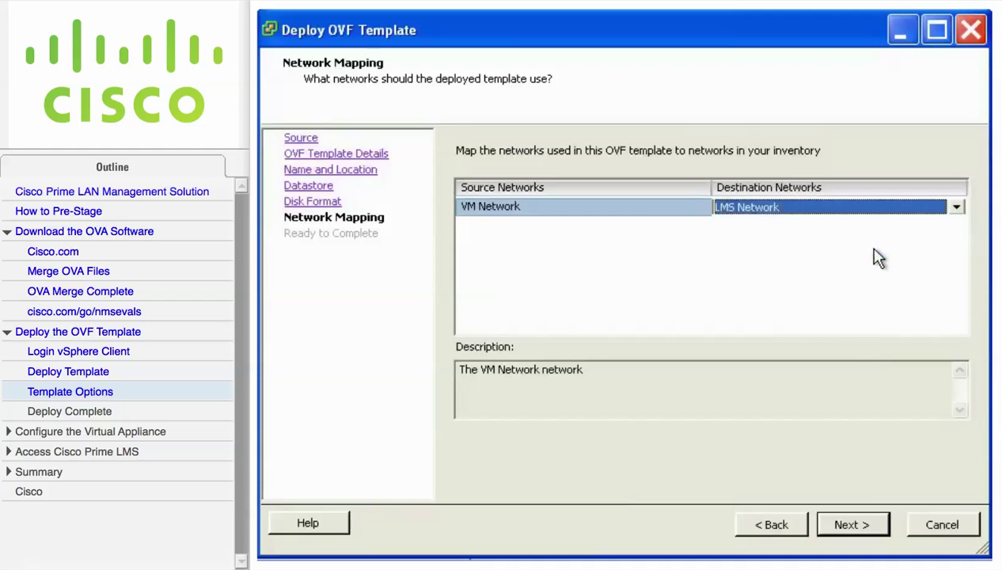
click(880, 527)
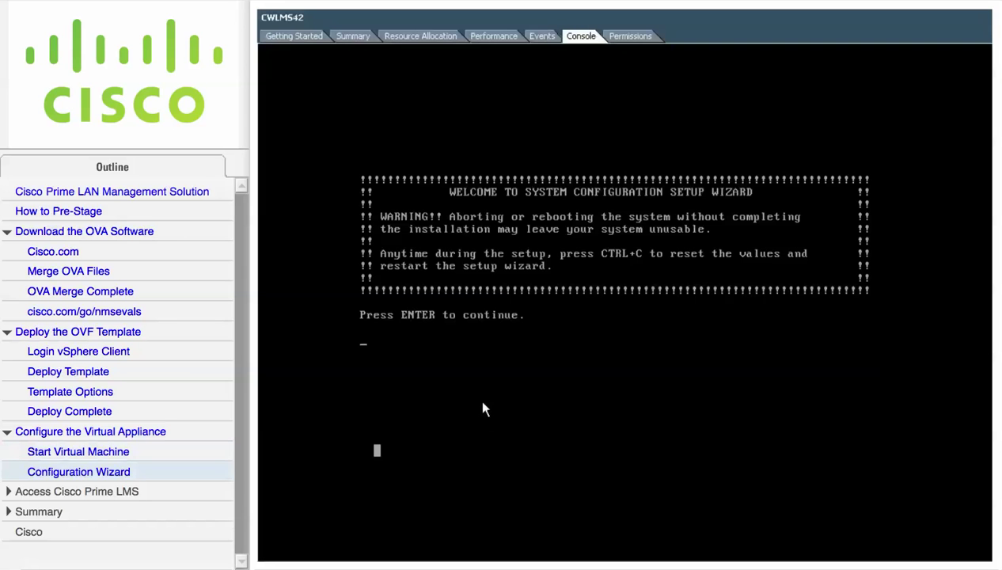
Step: Start the setup wizard and enter hostname cwlms42 with IP address 192.168.1.209
key(Return)
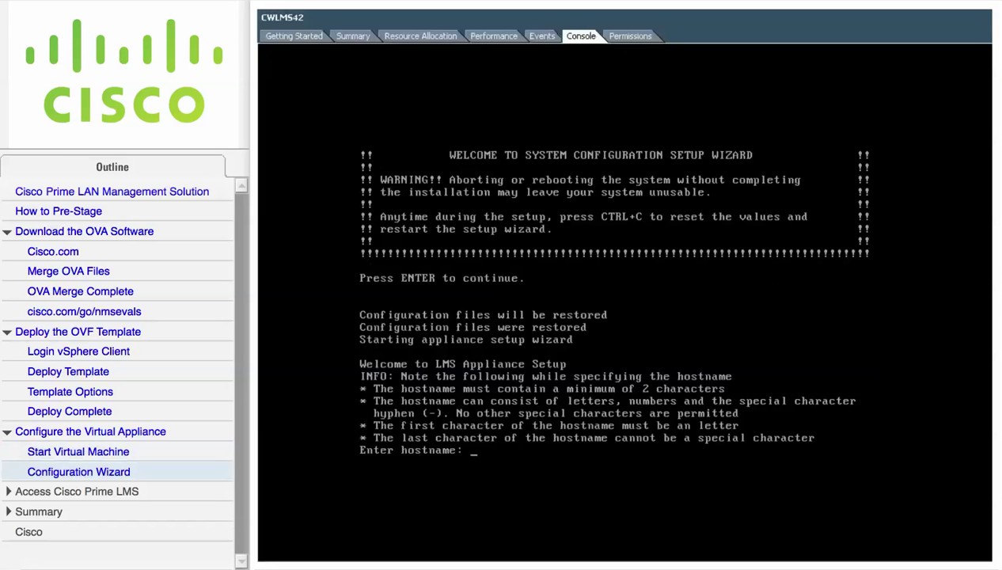
text(cwlms42)
key(Return)
text(19)
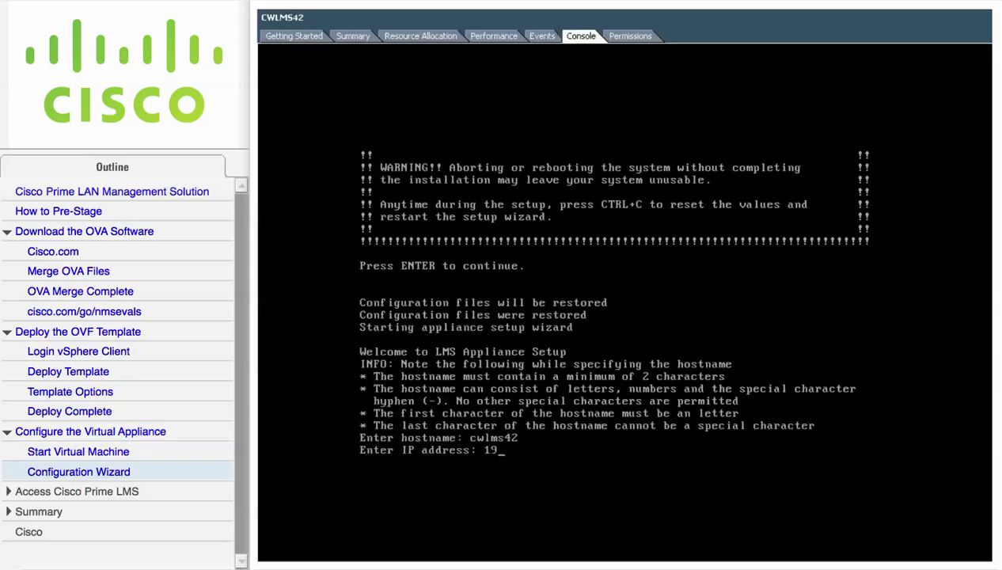
text(2.168.1.209)
key(Return)
Step: Enter netmask 255.255.255.0, gateway 192.168.1.213 and DNS domain cwlab.local
text(25)
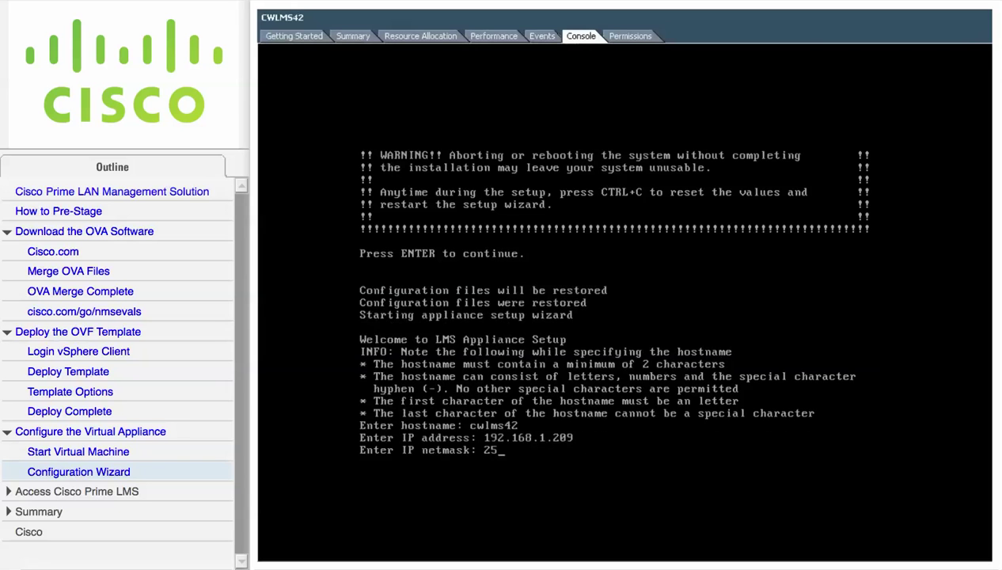
text(5.255.255.0)
key(Return)
text(19)
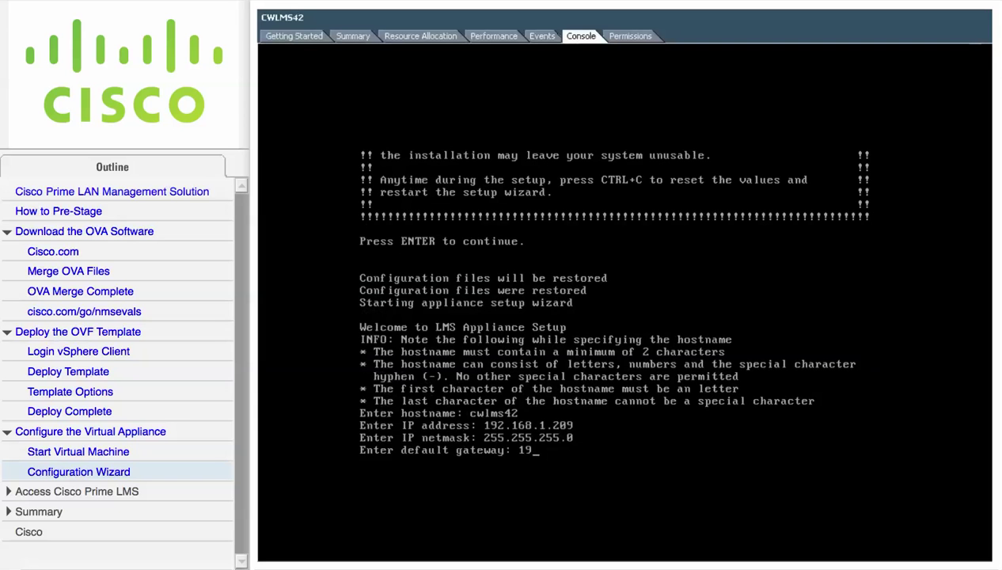
text(2.168.1.213)
key(Return)
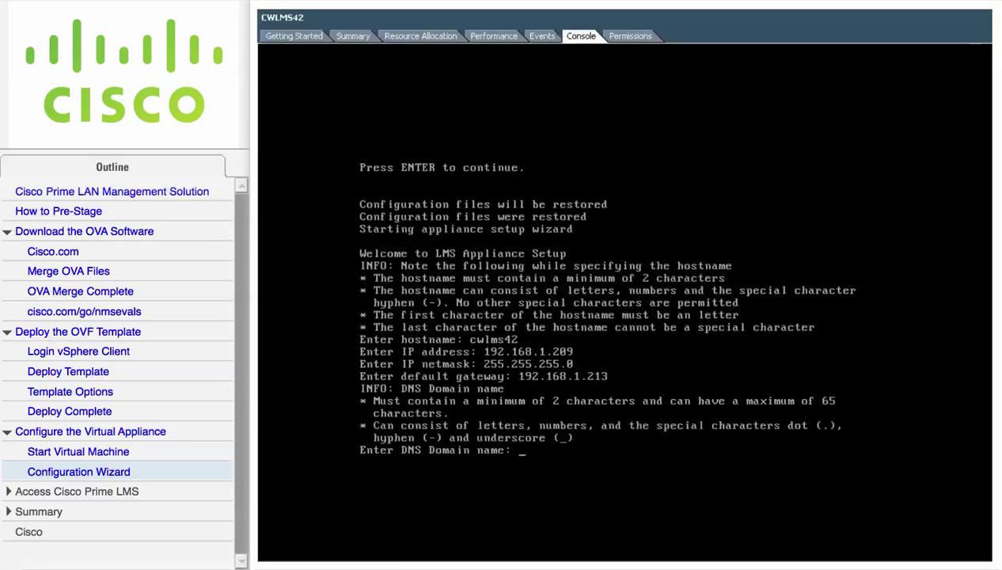
text(cwlab.local)
key(Return)
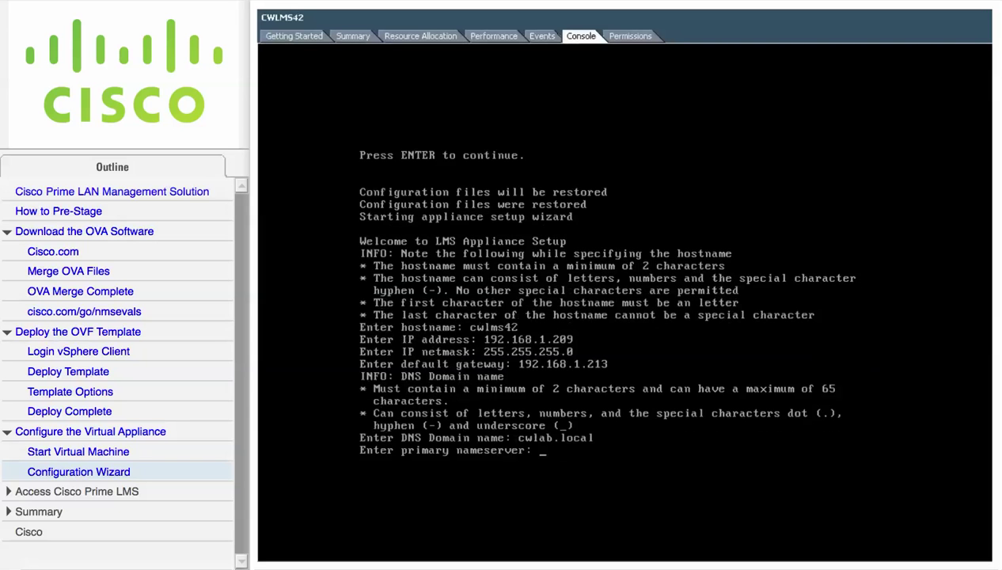
Step: Add nameservers 192.168.1.211 and 192.168.1.212, declining any further nameserver
text(192.168.1.211)
key(Return)
text(y)
key(Return)
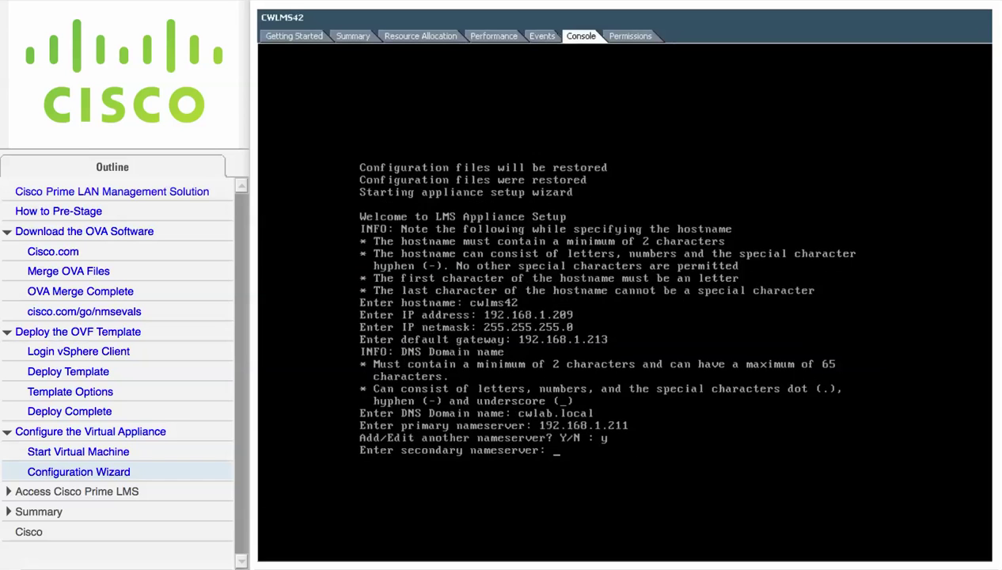
text(192.168.1.212)
key(Return)
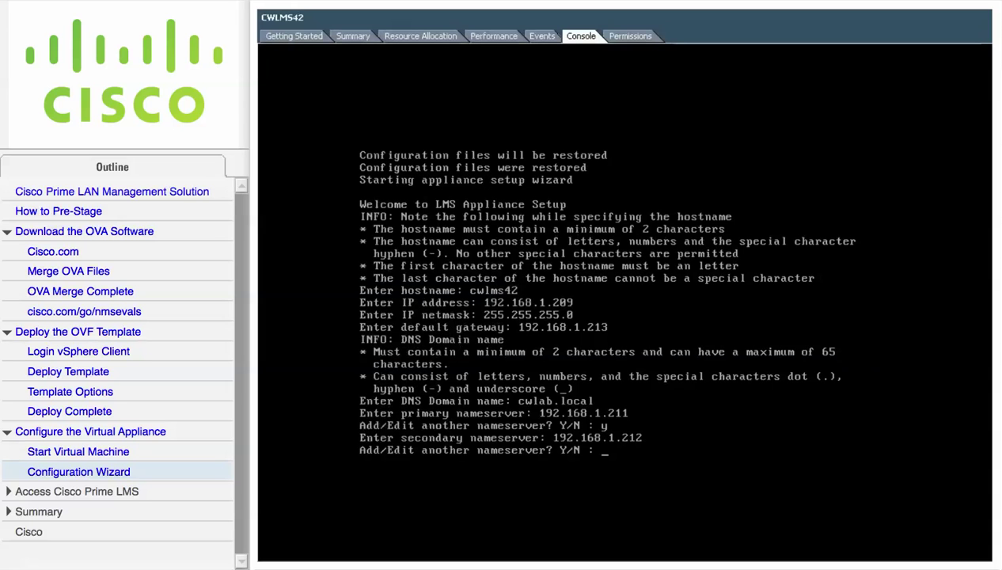
text(n)
key(Return)
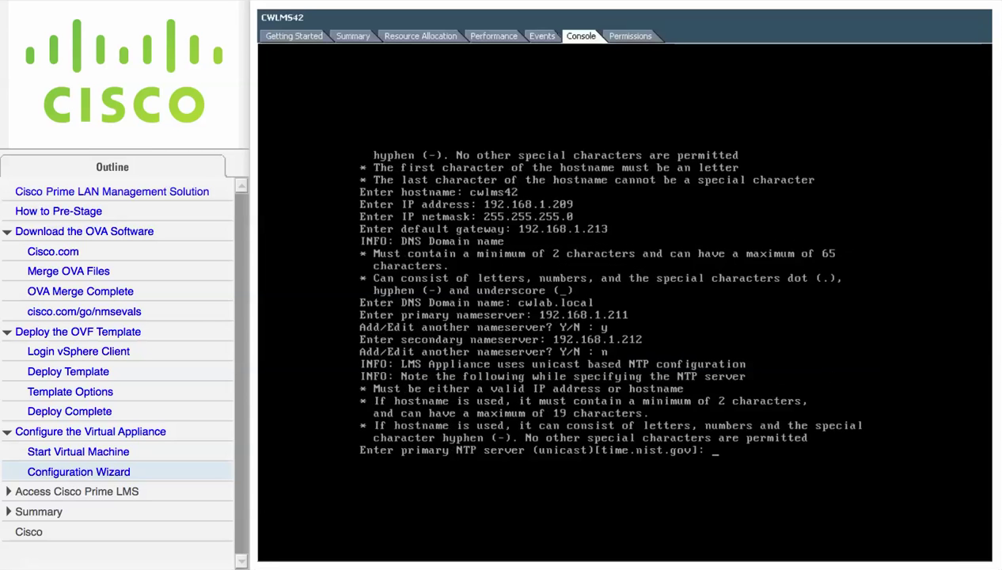
Step: Set NTP servers tick.ucla.edu and tock.ucla.edu, declining a third server
text(tick.ucla.edu)
key(Return)
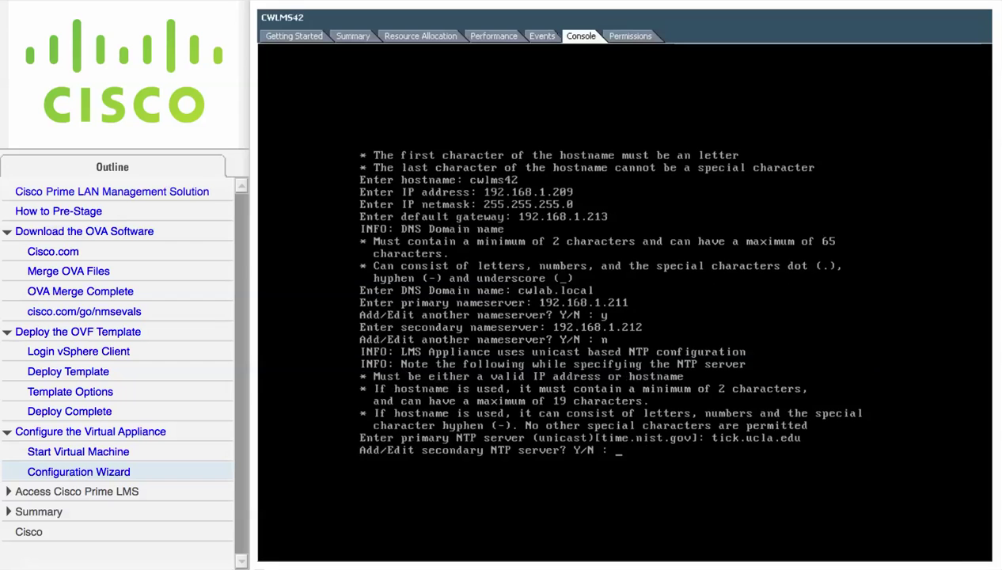
text(y)
key(Return)
text(to)
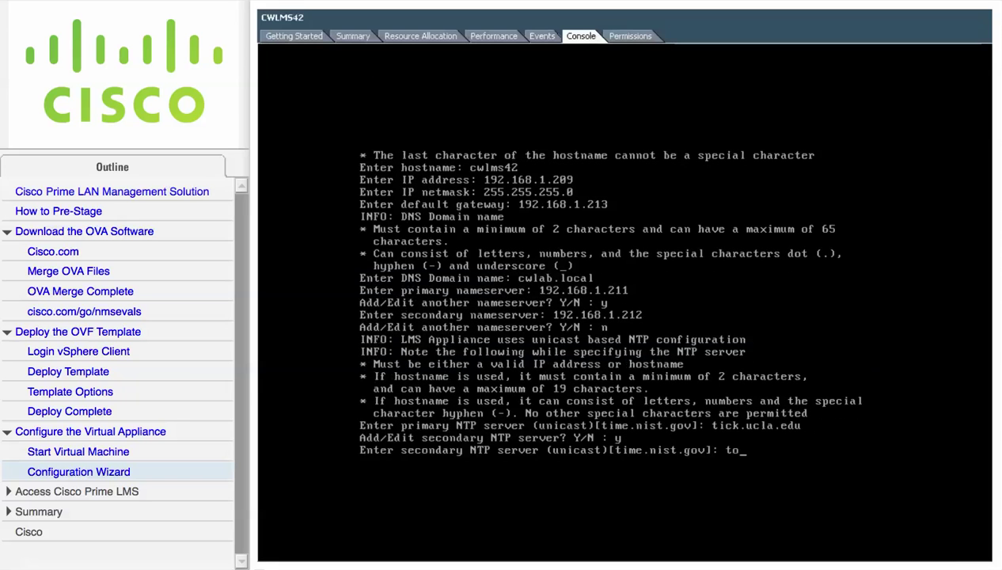
text(ck.ucla.edu)
key(Return)
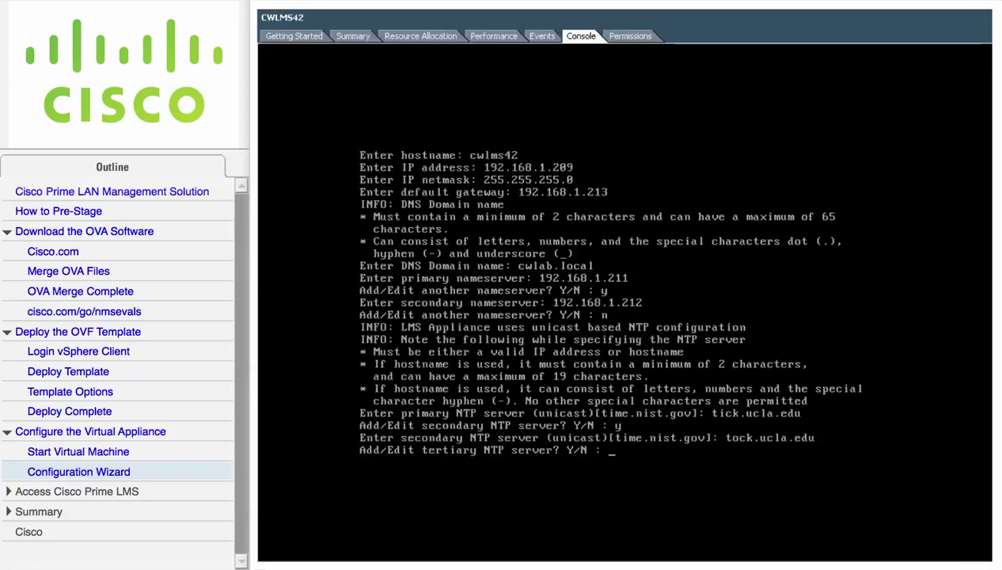
text(n)
key(Return)
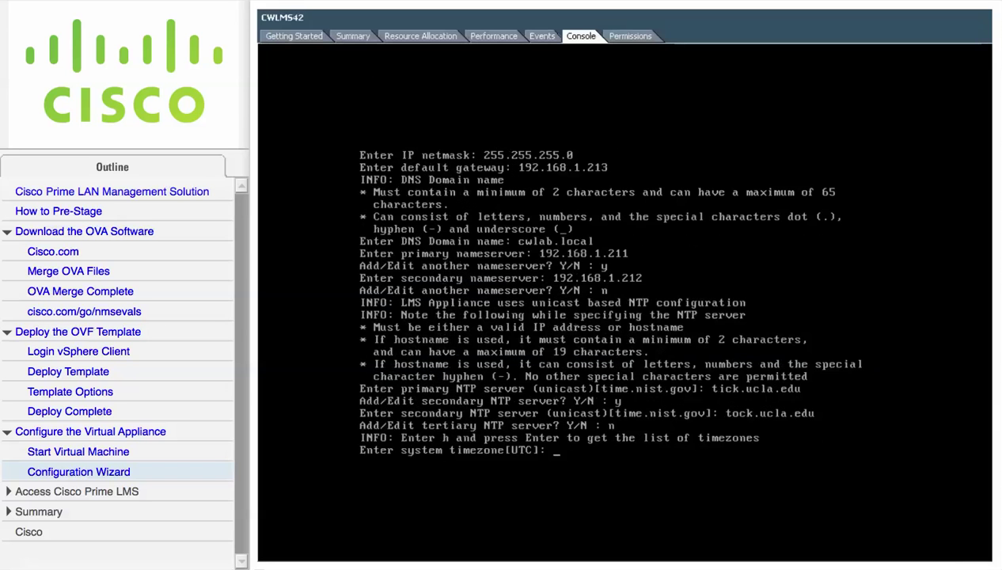
Step: List the available timezones, then set the system timezone to America/Los_Angeles
text(h)
key(Return)
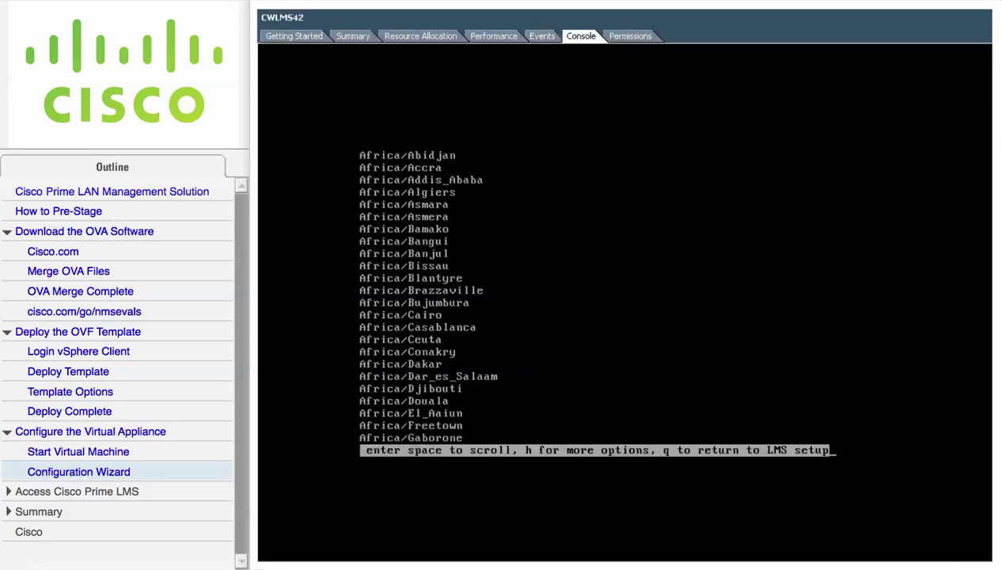
key(q)
text(America)
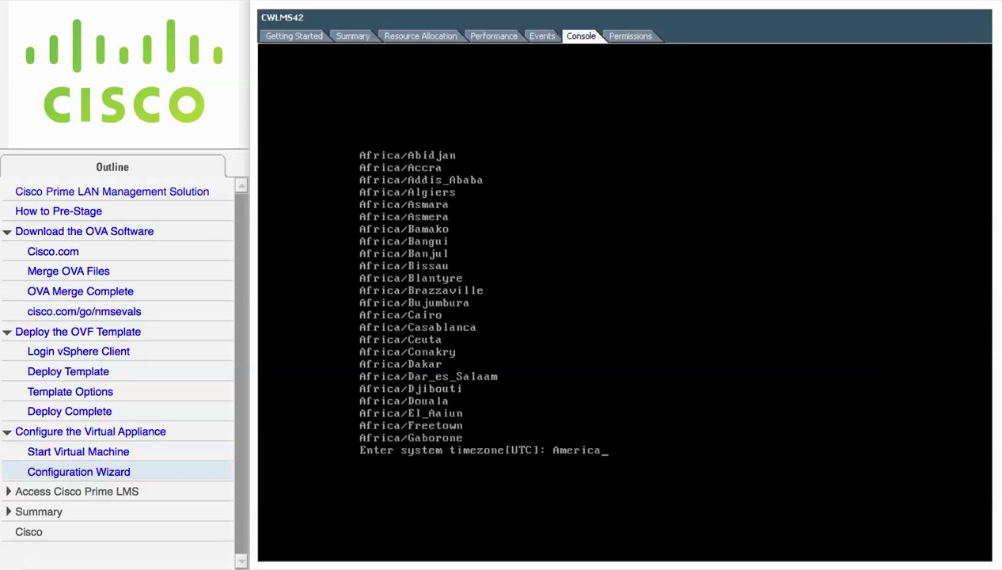
text(/Los_Angeles)
key(Return)
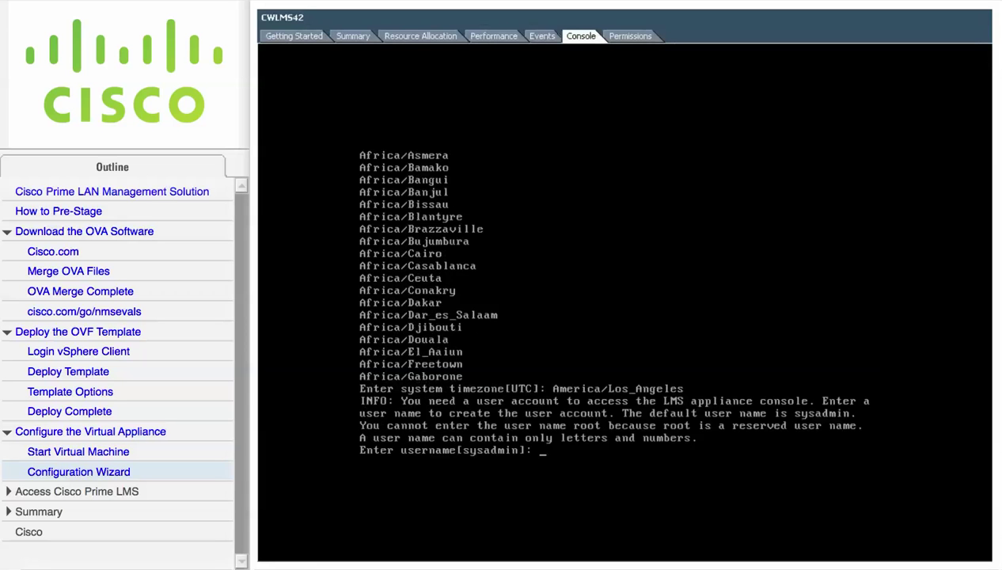
Step: Accept sysadmin as console user, enter and confirm console and admin passwords, skip viewing them
key(Return)
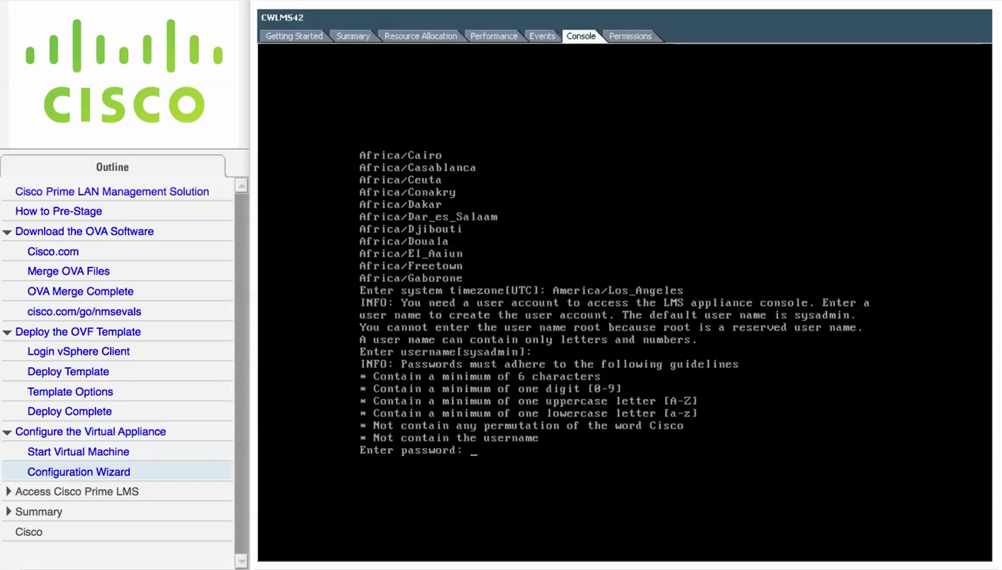
key(Return)
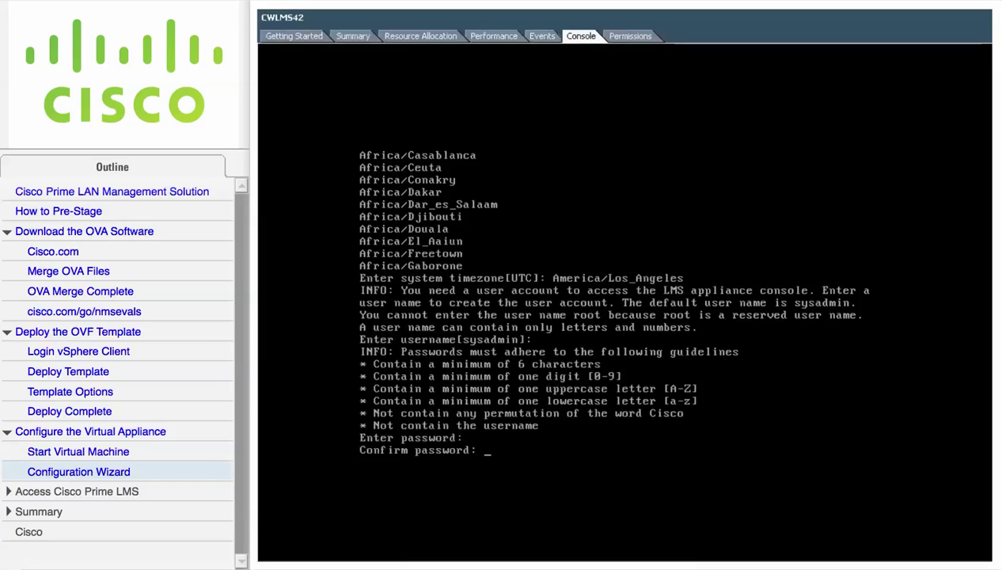
key(Return)
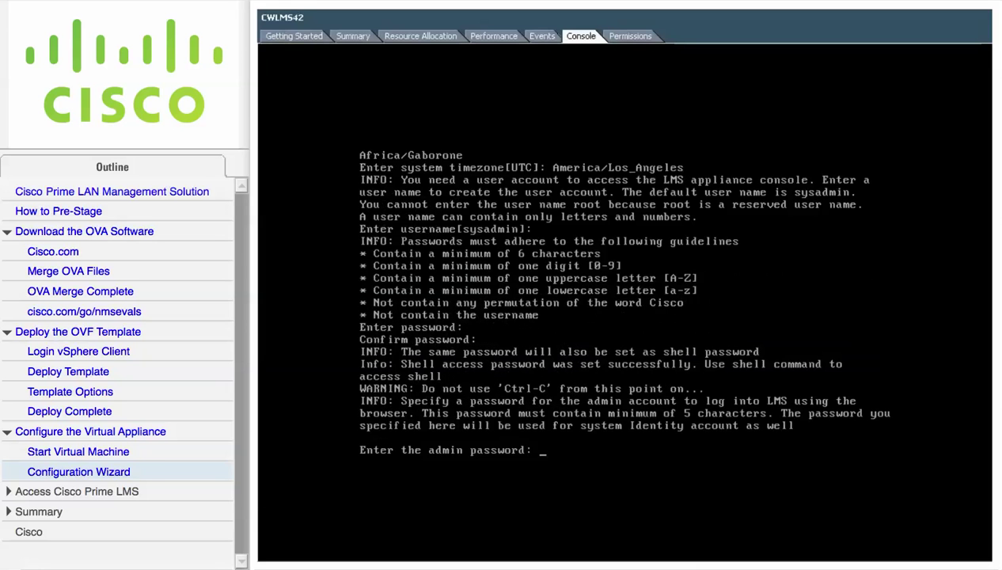
key(Return)
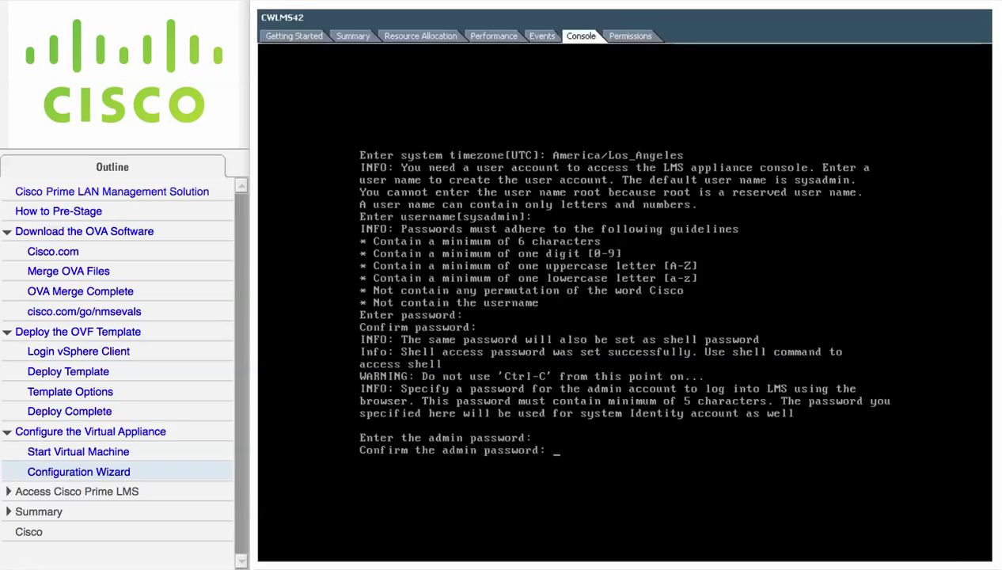
key(Return)
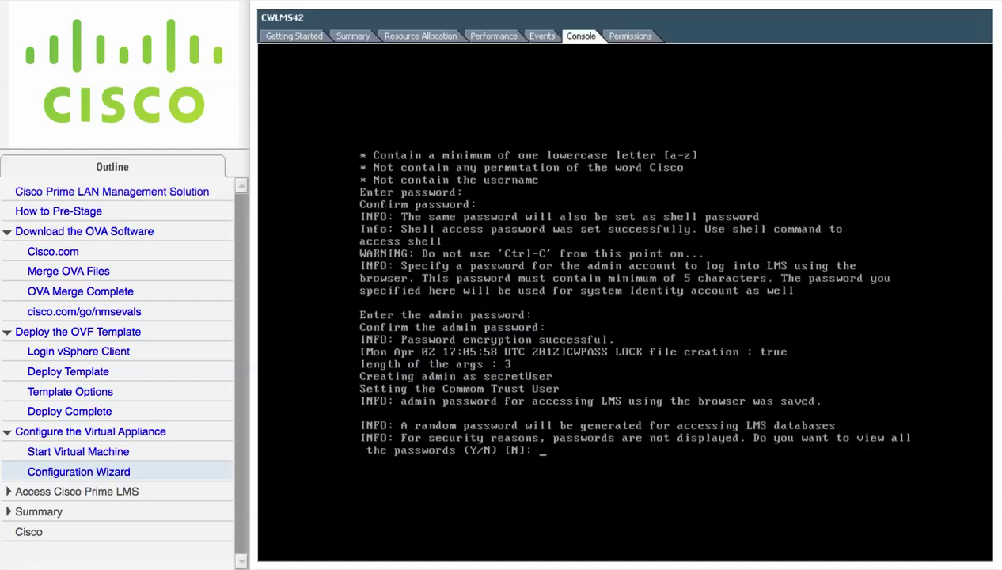
key(Return)
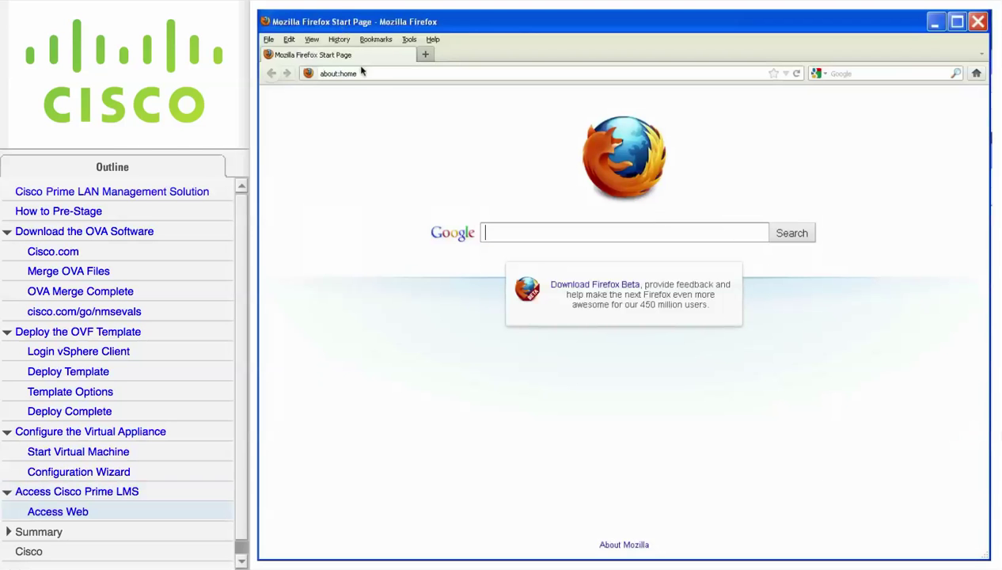
click(363, 73)
text(http://cplms42:1741)
key(Return)
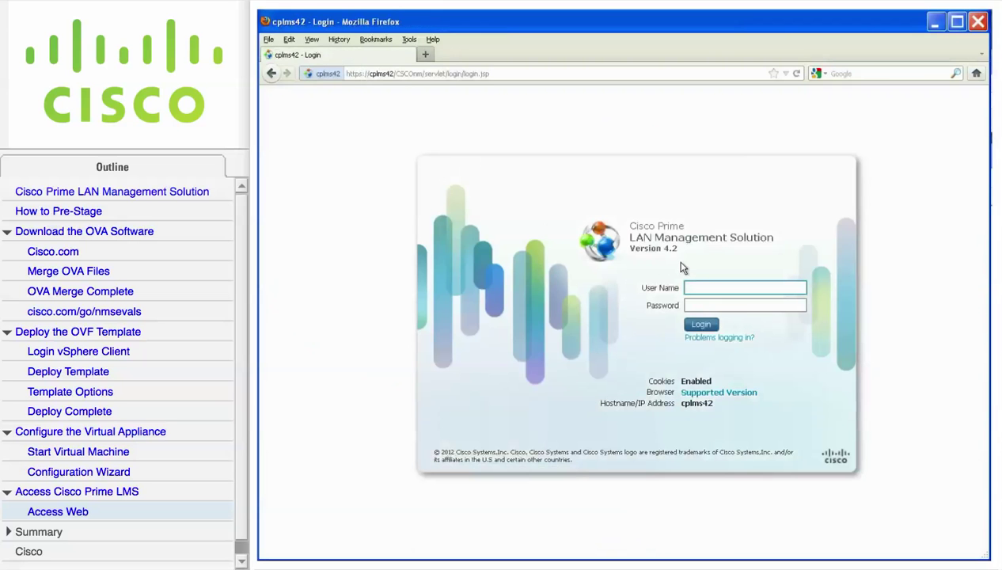
text(admin)
key(Tab)
text(******)
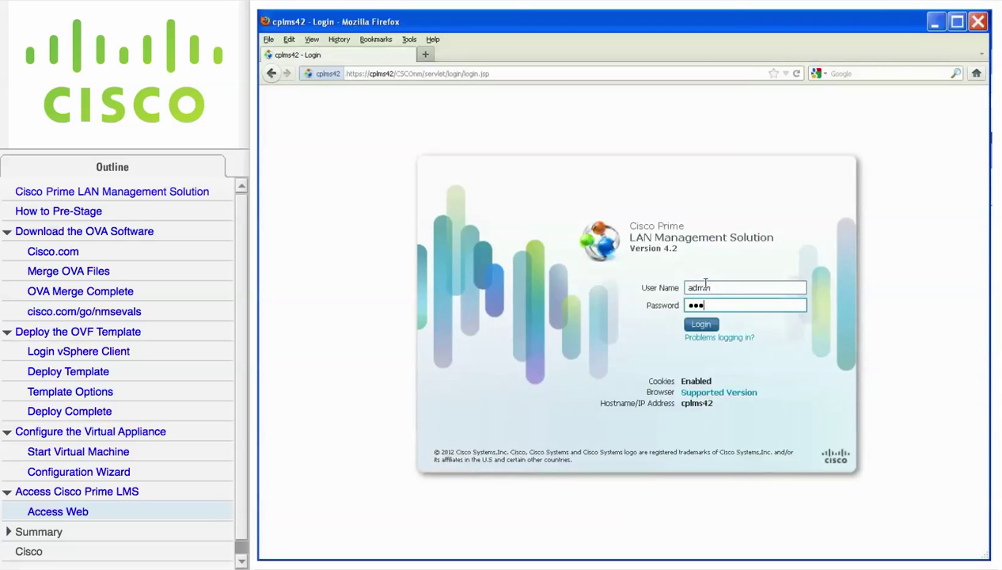
key(Return)
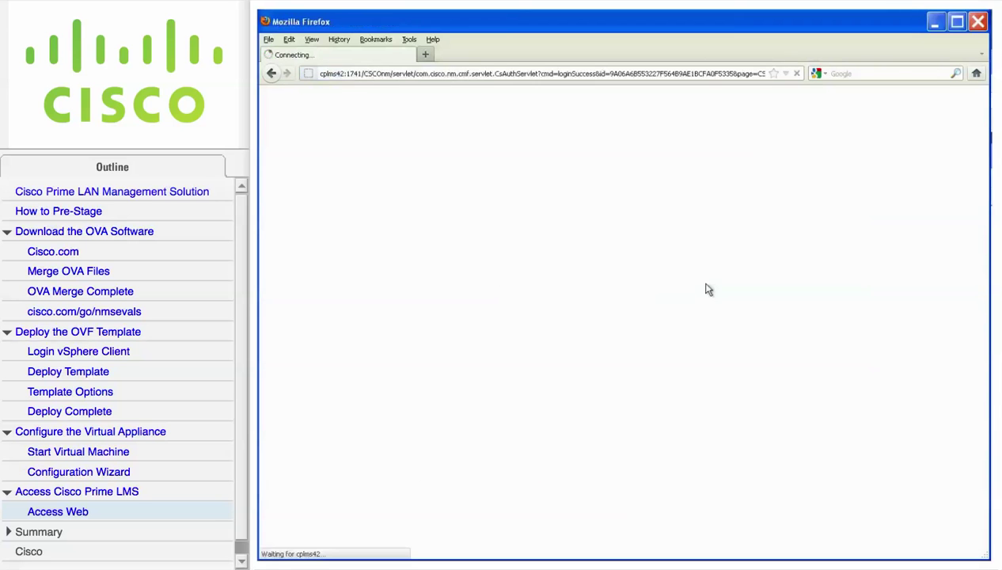